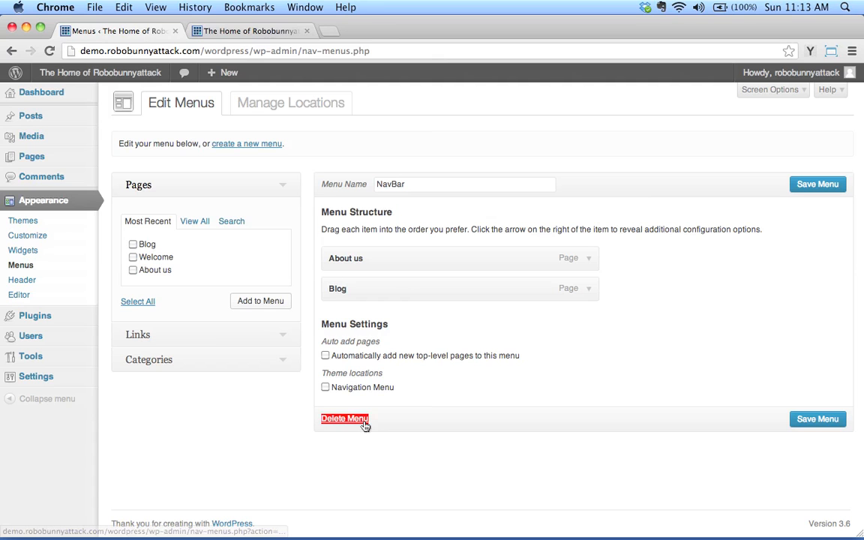
# Compare the live site's navigation bar with the pages listed in the NavBar menu structure
pyautogui.click(256, 30)
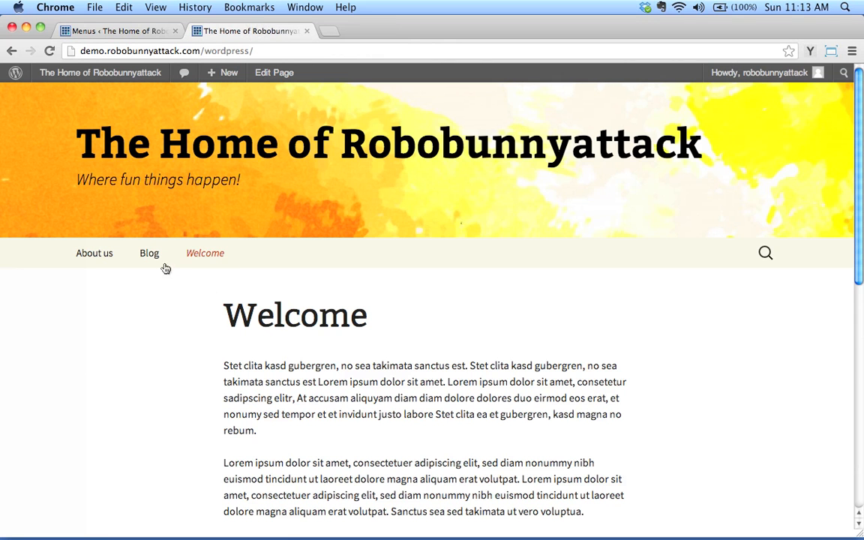
pyautogui.click(128, 33)
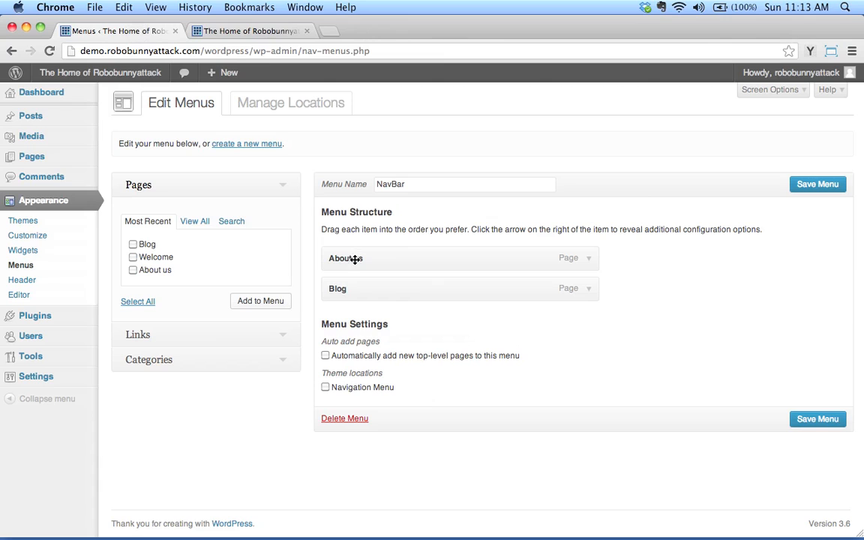
pyautogui.click(241, 31)
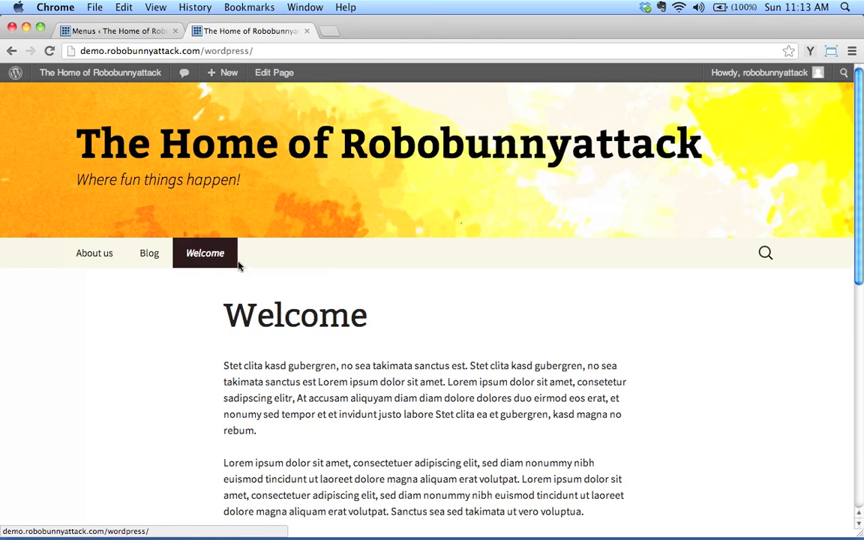
pyautogui.click(152, 31)
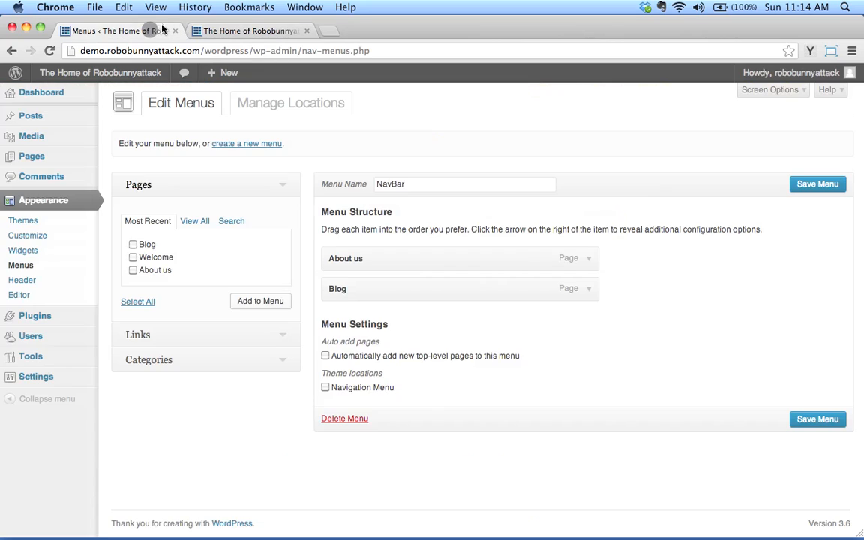
pyautogui.click(419, 184)
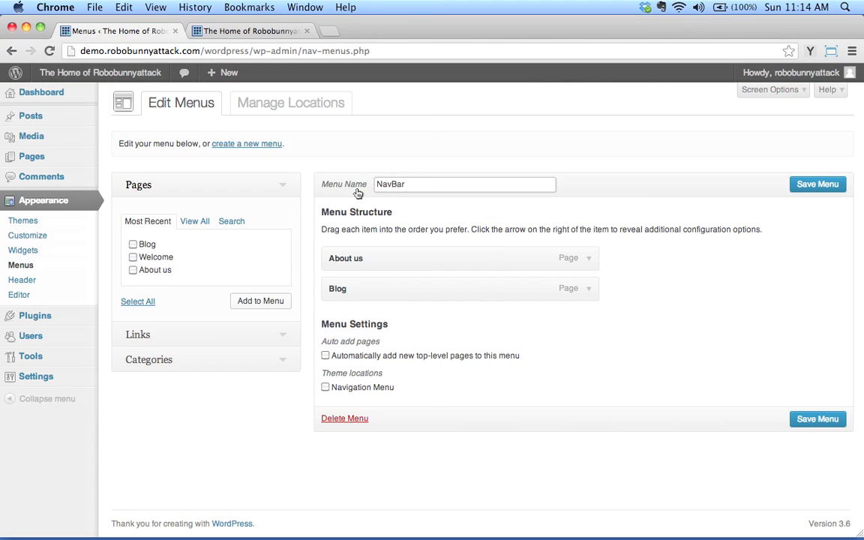
# Assign the NavBar menu to the Navigation Menu theme location and save the changes
pyautogui.click(283, 107)
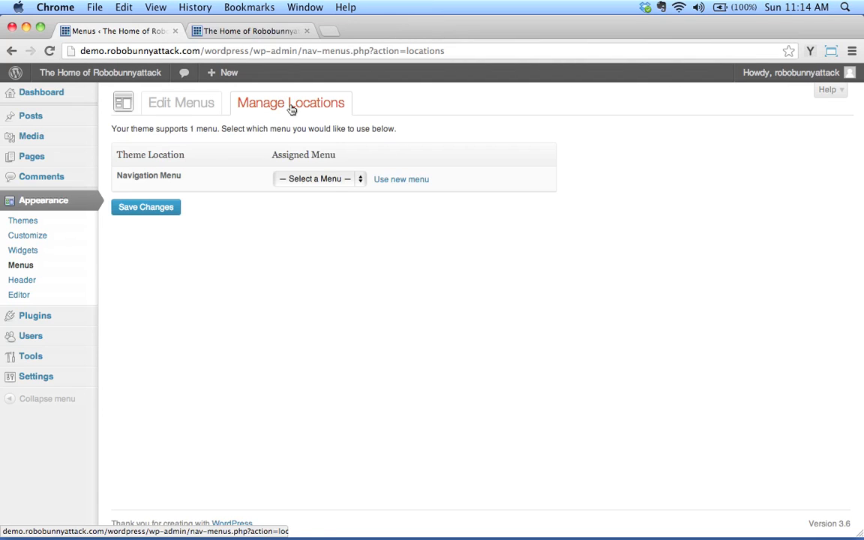
pyautogui.click(313, 185)
pyautogui.click(315, 188)
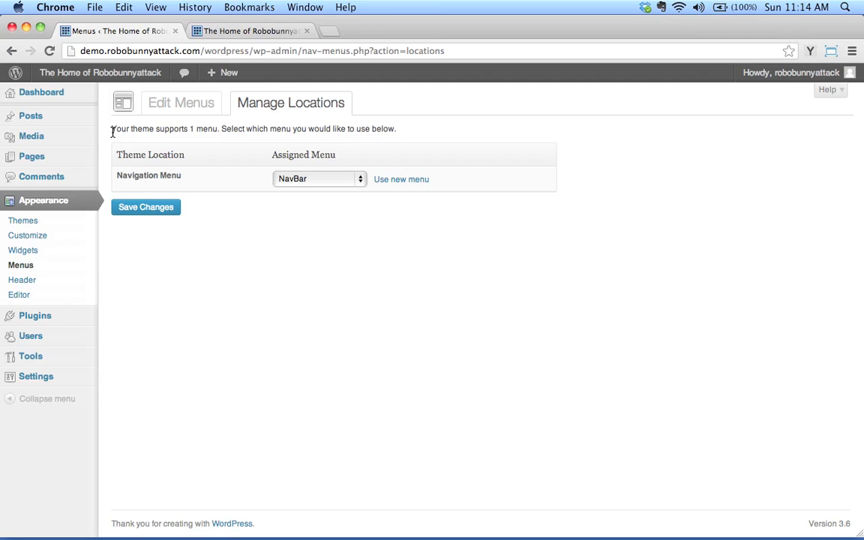
pyautogui.moveTo(112, 132); pyautogui.dragTo(398, 129)
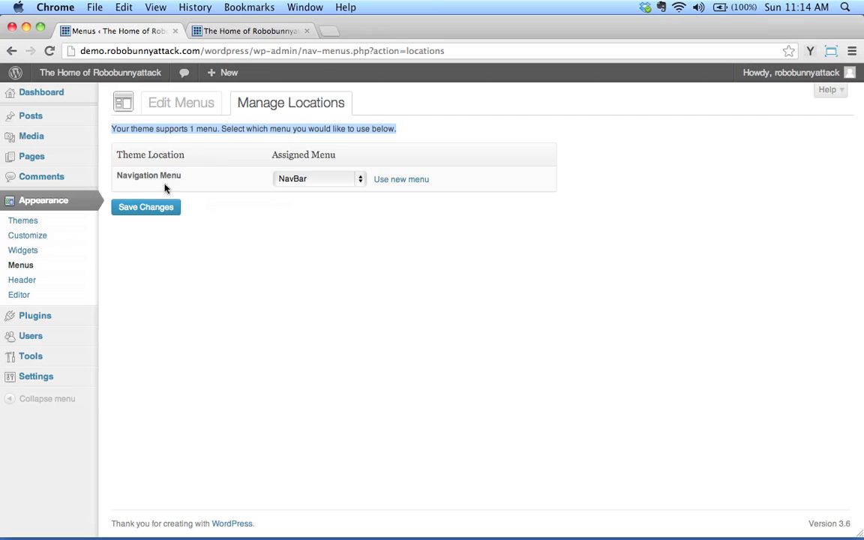
pyautogui.click(247, 30)
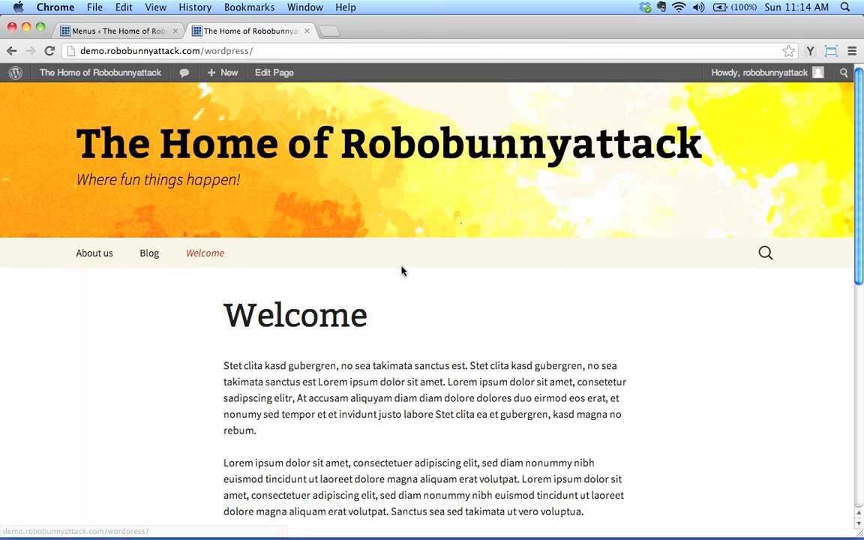
pyautogui.click(127, 30)
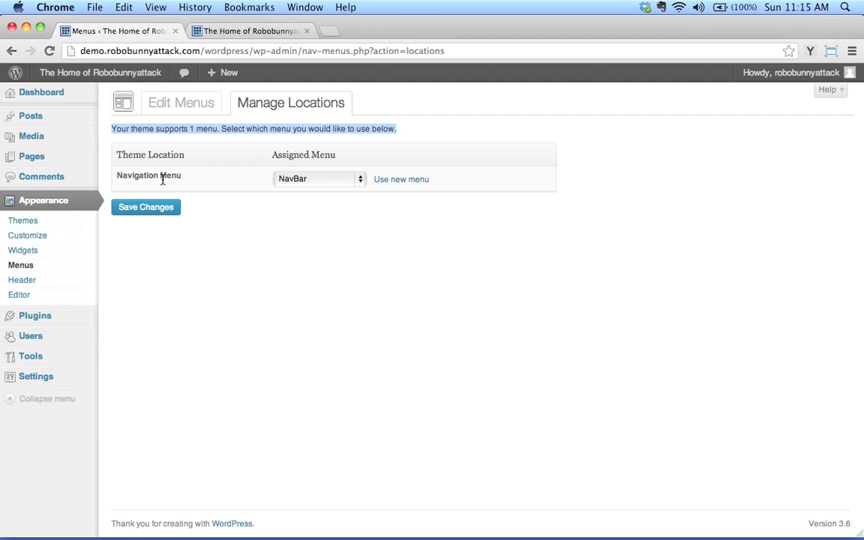
pyautogui.click(283, 180)
pyautogui.click(289, 178)
pyautogui.click(155, 208)
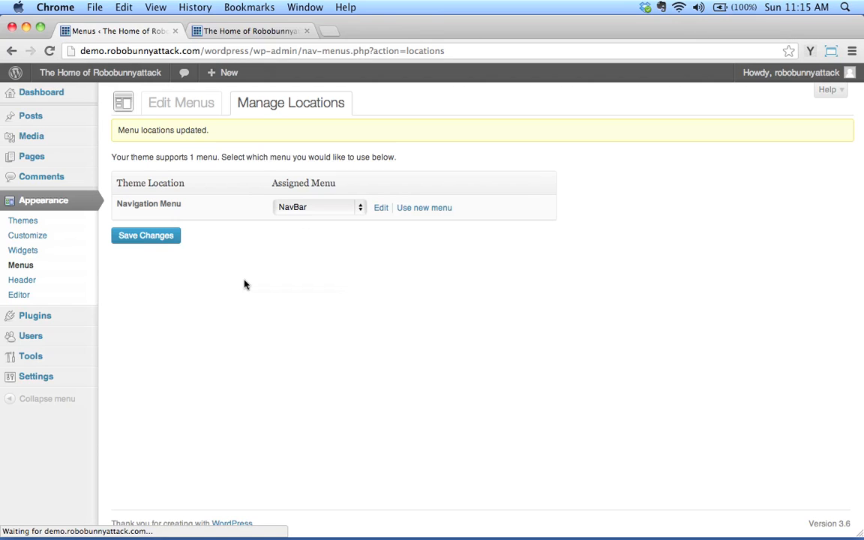
# Reload the live site, check the About us and Blog links in its navigation bar, and return to the home page
pyautogui.click(245, 33)
pyautogui.click(55, 53)
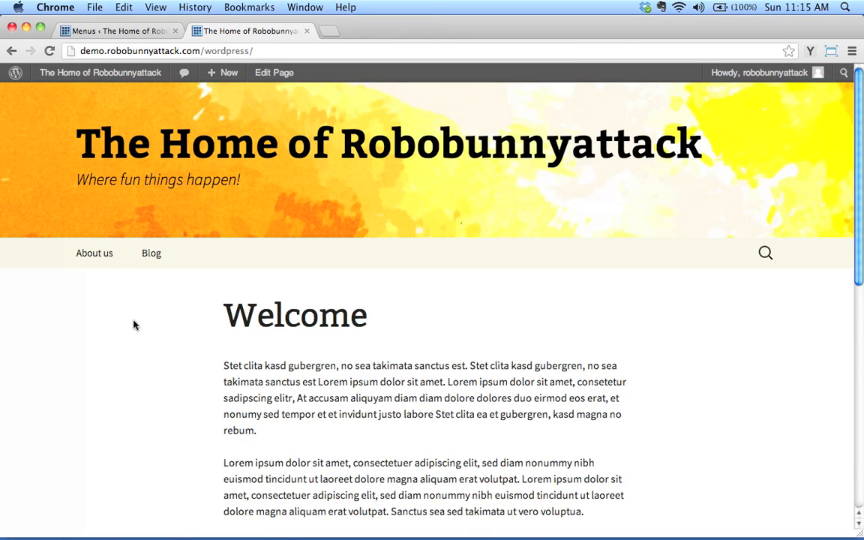
pyautogui.click(108, 253)
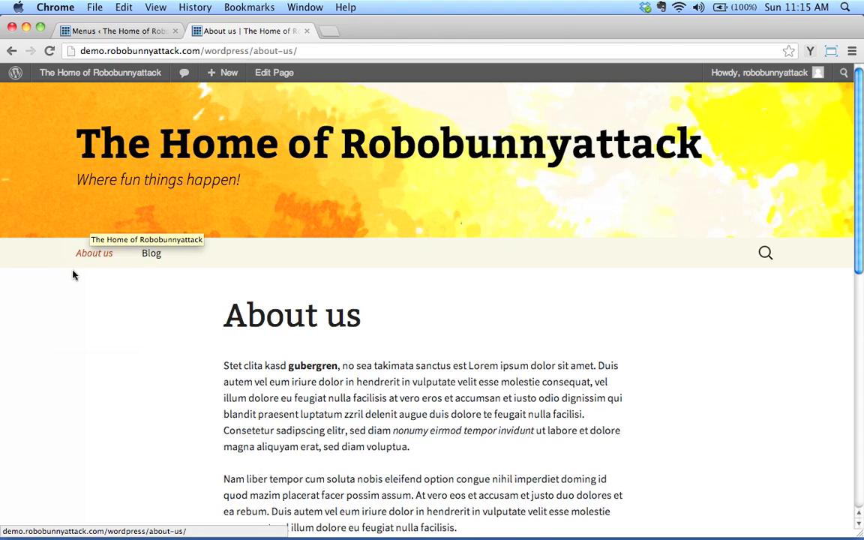
pyautogui.click(152, 255)
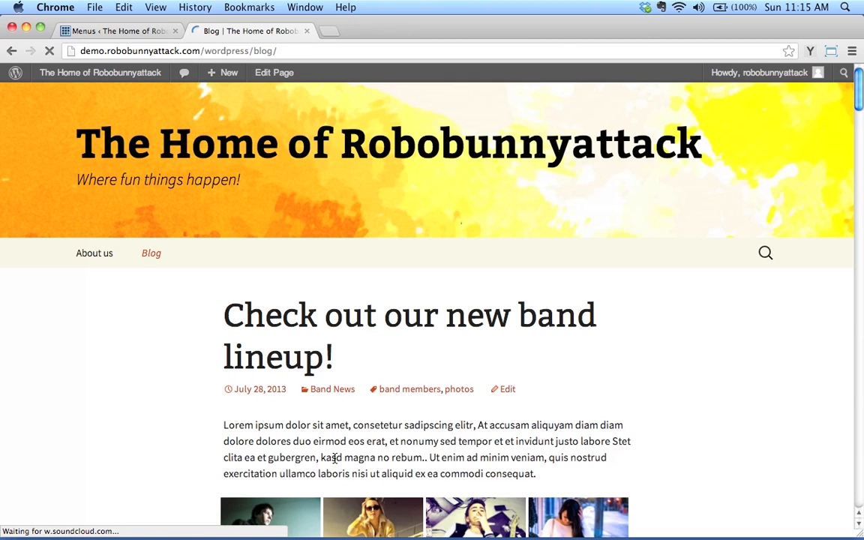
pyautogui.click(175, 160)
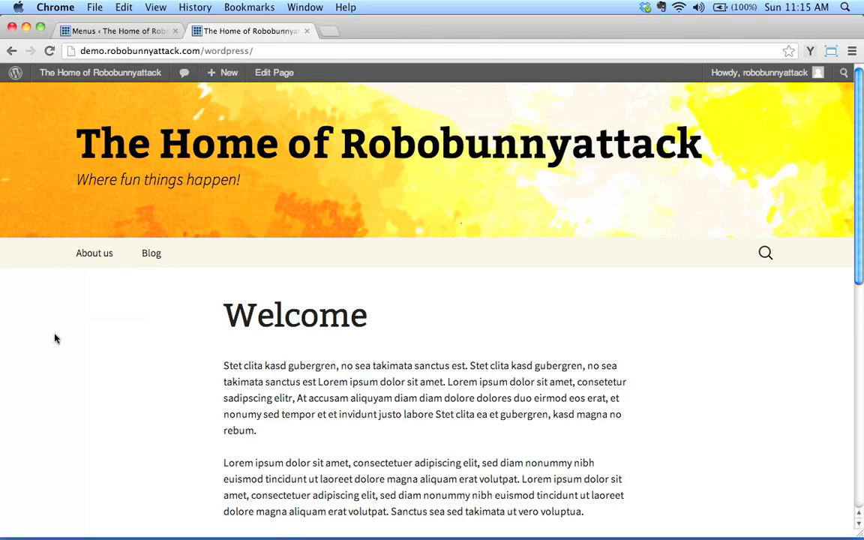
# Add the Welcome page as the first item of the NavBar menu, above About us, and save the menu
pyautogui.click(132, 31)
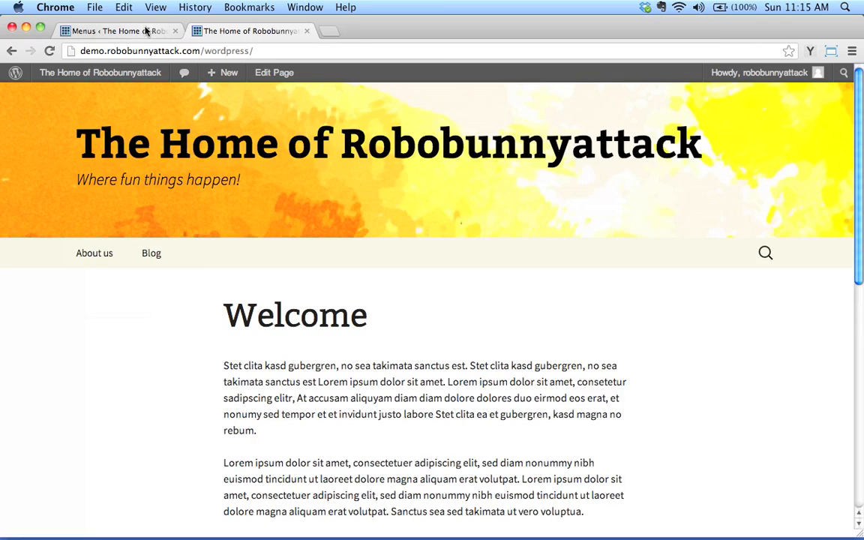
pyautogui.click(178, 105)
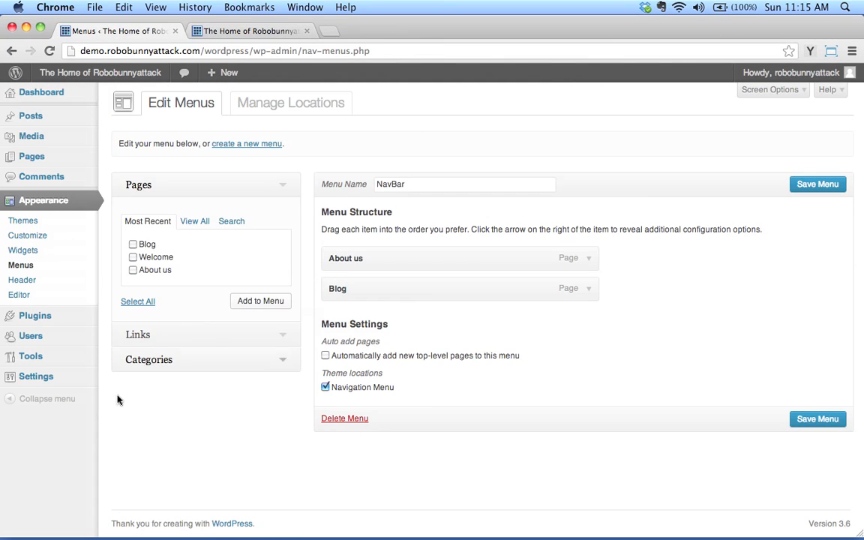
pyautogui.click(133, 257)
pyautogui.click(272, 34)
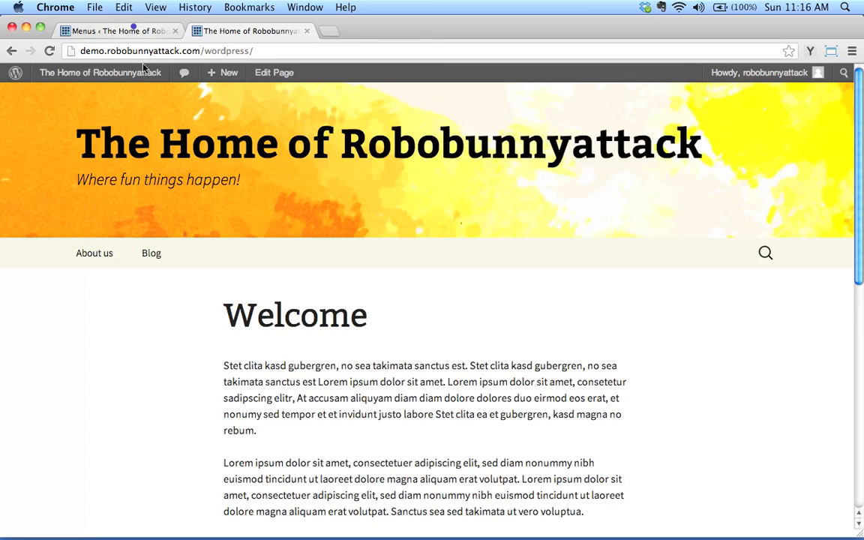
pyautogui.click(120, 31)
pyautogui.click(262, 301)
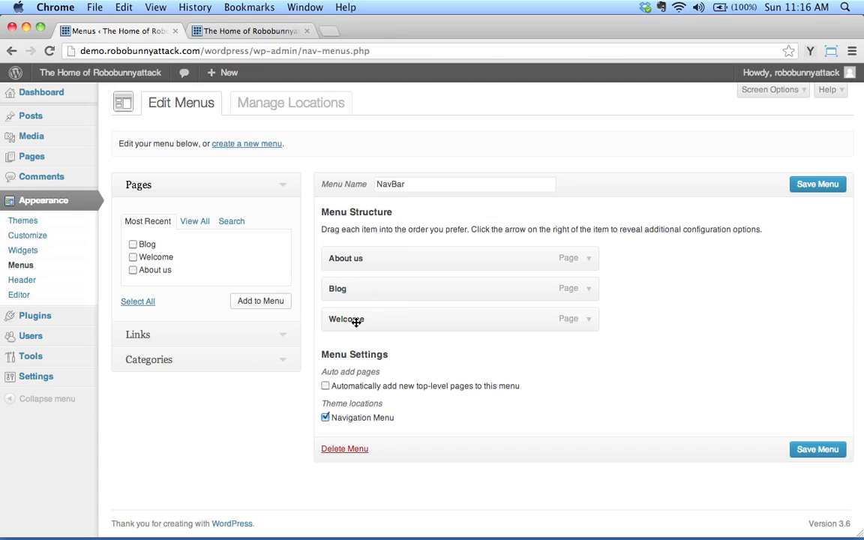
pyautogui.moveTo(356, 322); pyautogui.dragTo(354, 252)
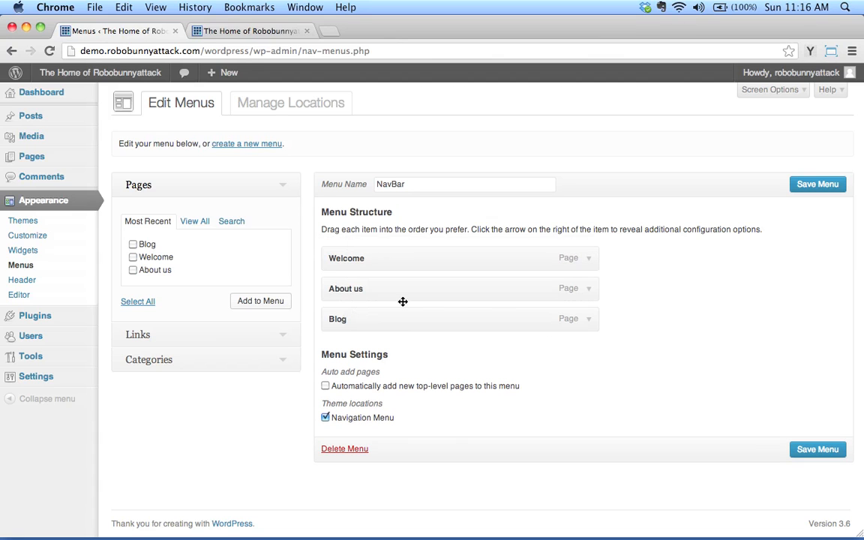
pyautogui.click(820, 184)
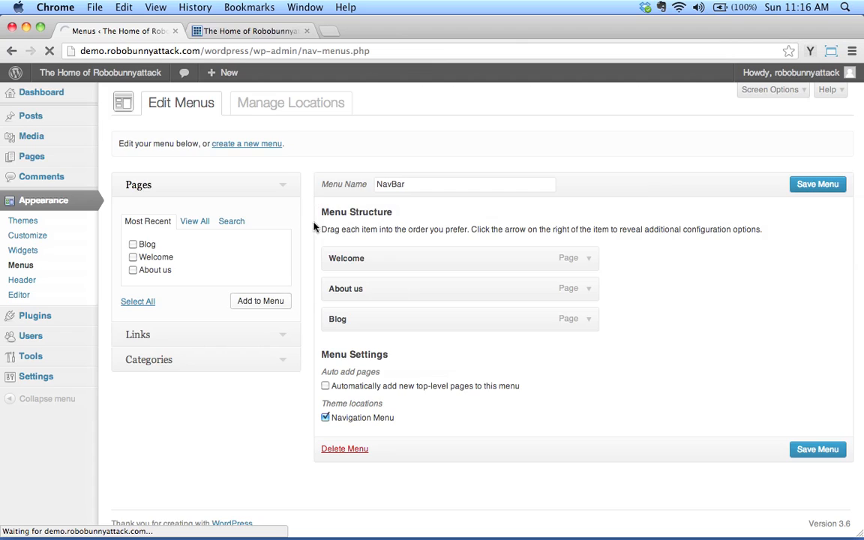
# Refresh the live site's home page and check the Welcome link against the saved NavBar menu
pyautogui.click(255, 33)
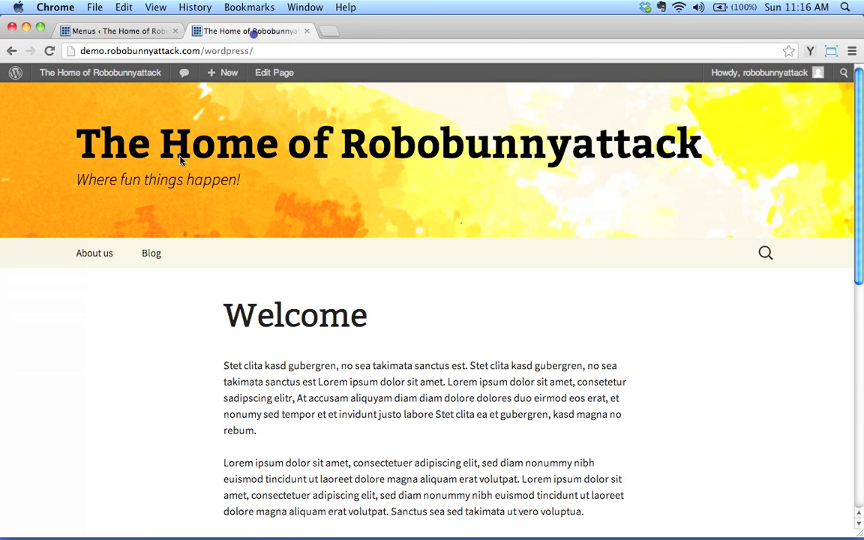
pyautogui.click(189, 183)
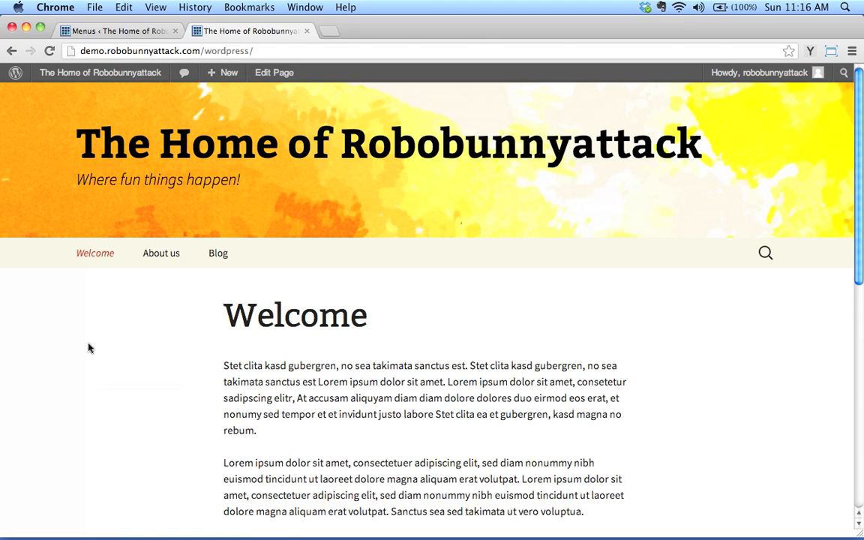
pyautogui.click(89, 257)
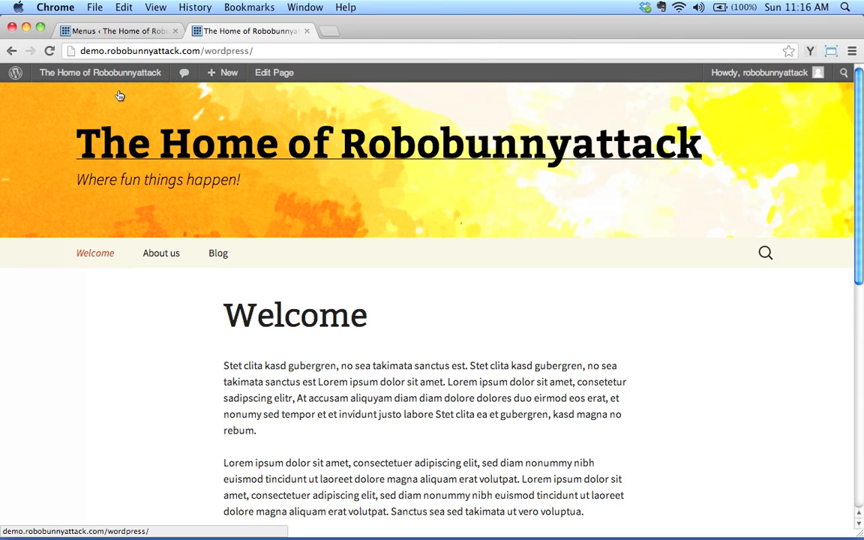
pyautogui.click(114, 32)
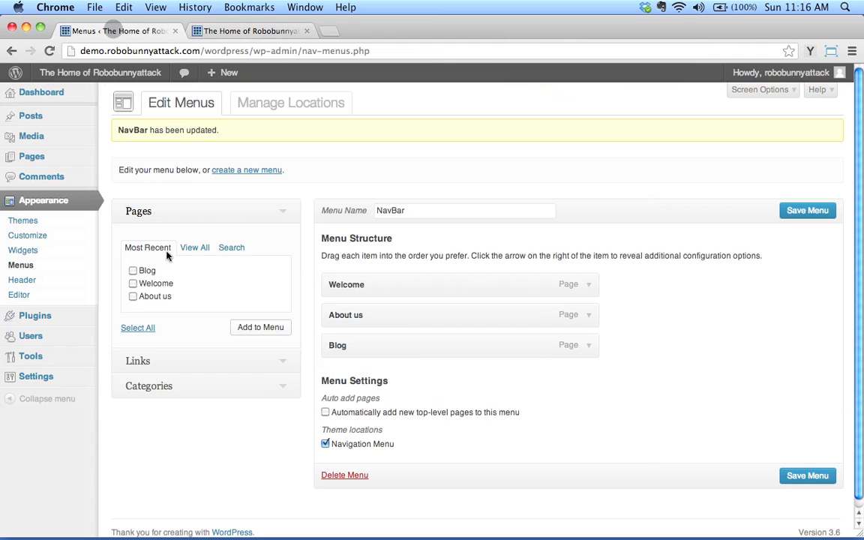
pyautogui.click(228, 30)
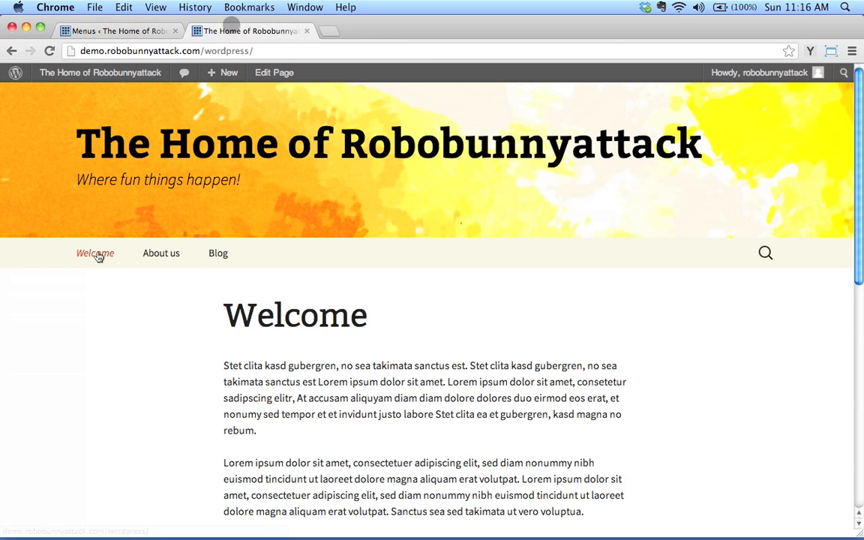
# Set the Welcome menu item's navigation label to Home and its title attribute to Welcome
pyautogui.click(133, 30)
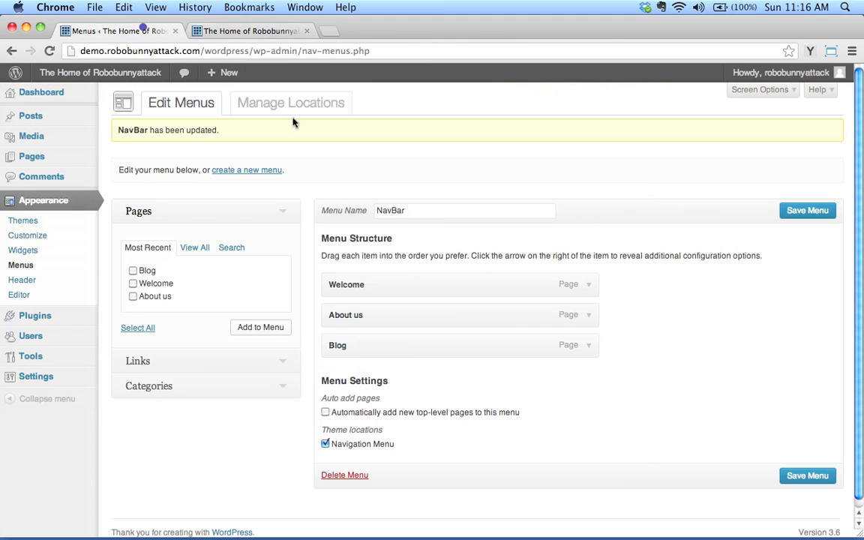
pyautogui.click(589, 285)
pyautogui.doubleClick(360, 326)
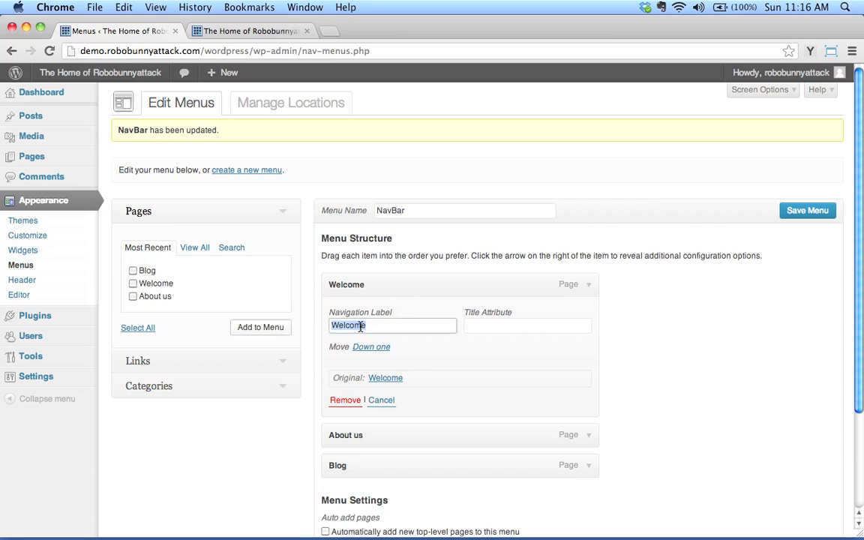
pyautogui.write('Home')
pyautogui.click(491, 324)
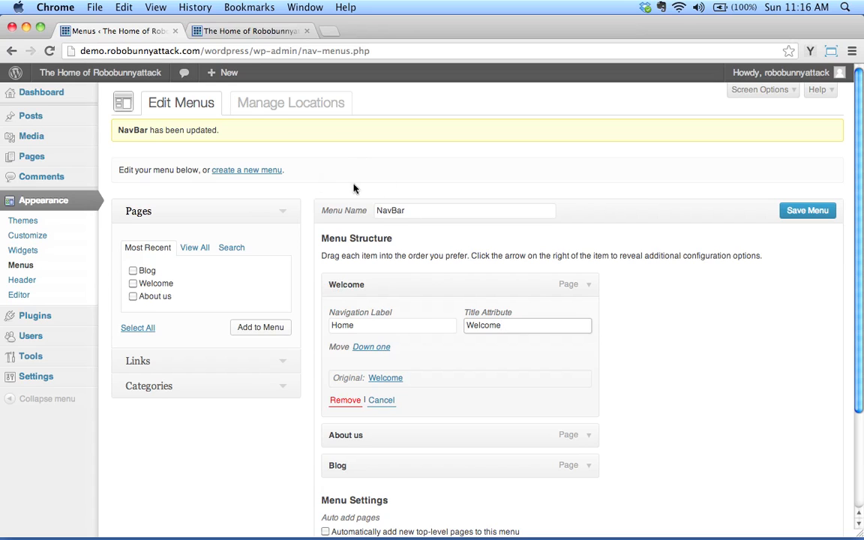
pyautogui.click(589, 285)
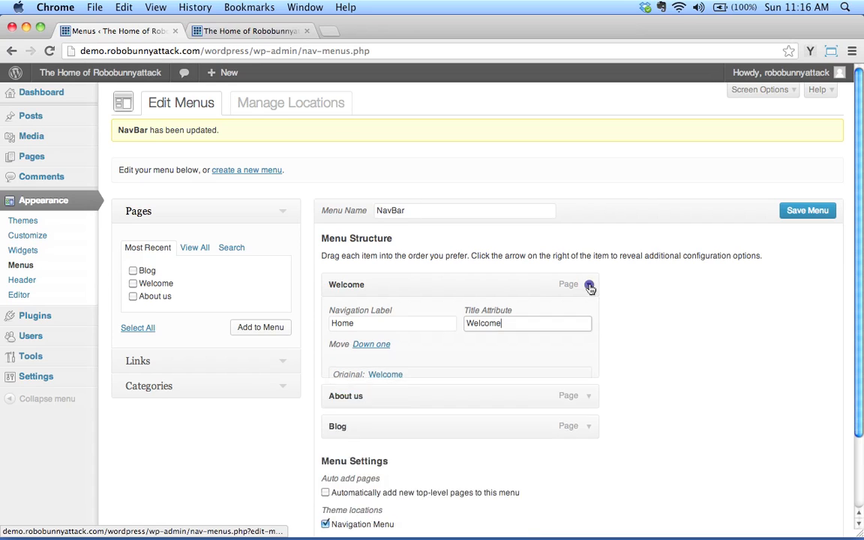
# Set the Blog menu item's navigation label to News and its title attribute to "Recent news about Robobunnyattack", and save the menu
pyautogui.click(588, 315)
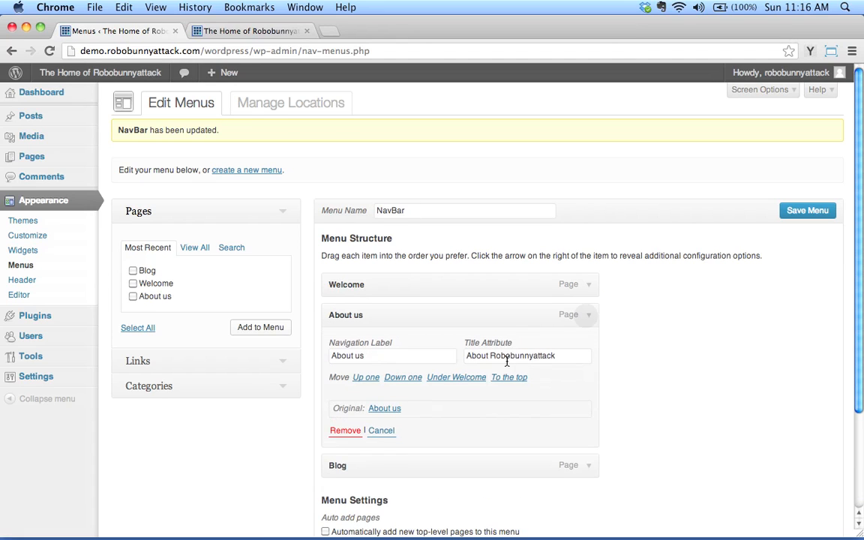
pyautogui.click(587, 314)
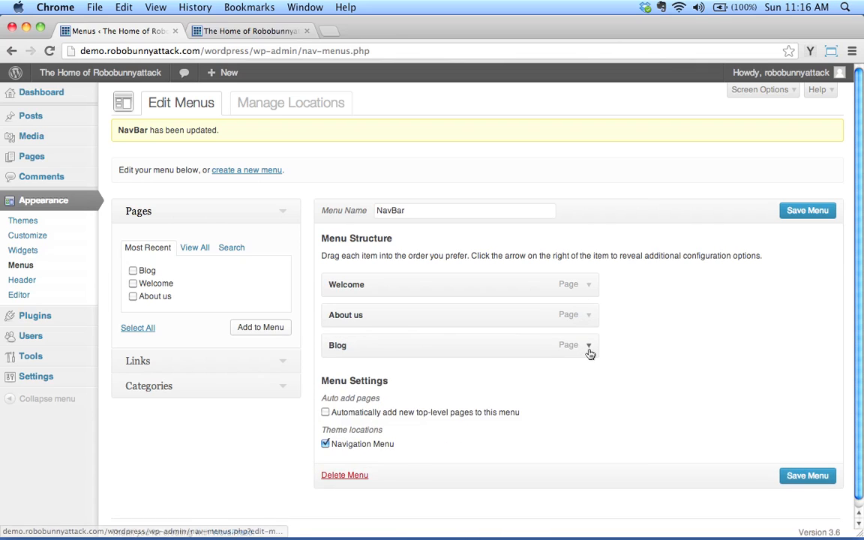
pyautogui.click(589, 345)
pyautogui.click(491, 387)
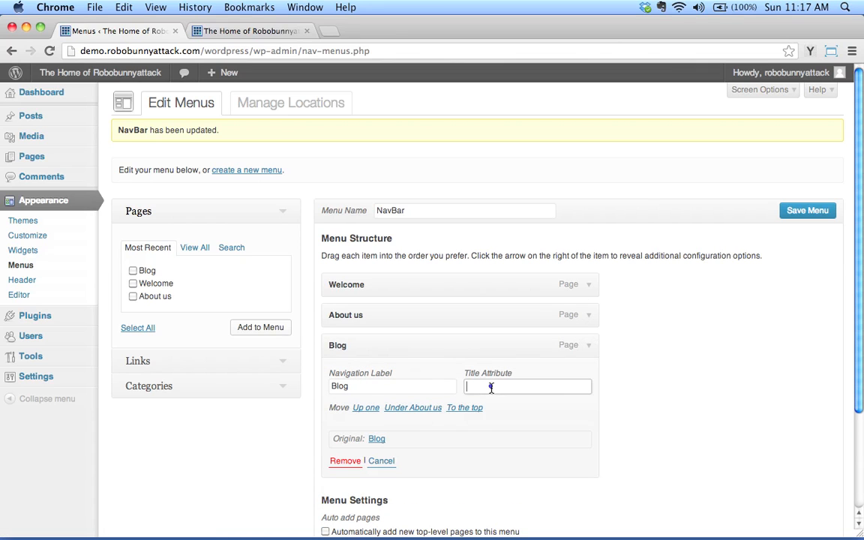
pyautogui.doubleClick(388, 391)
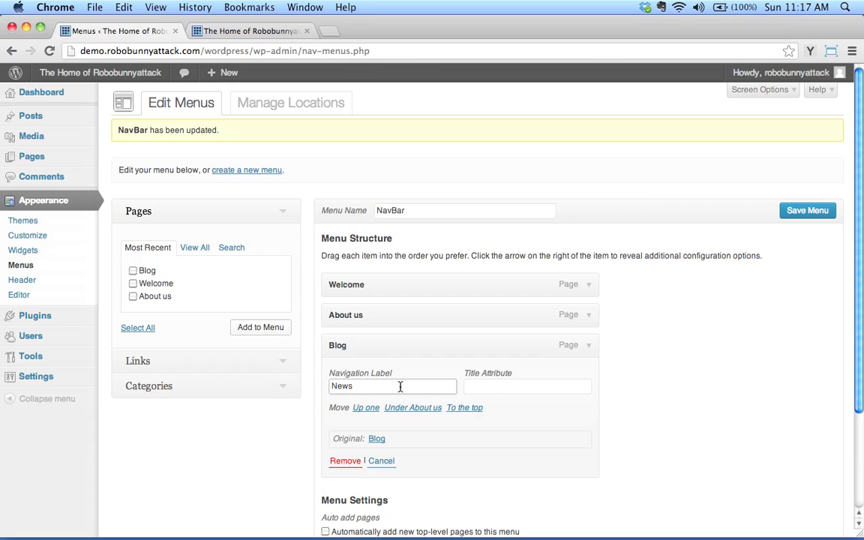
pyautogui.click(505, 387)
pyautogui.write('Recent news about Robob')
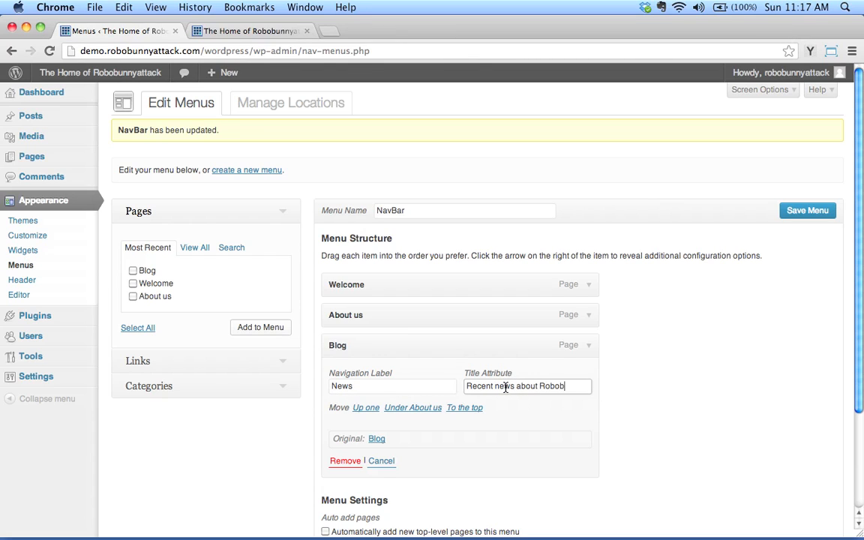
pyautogui.write('unnyattack')
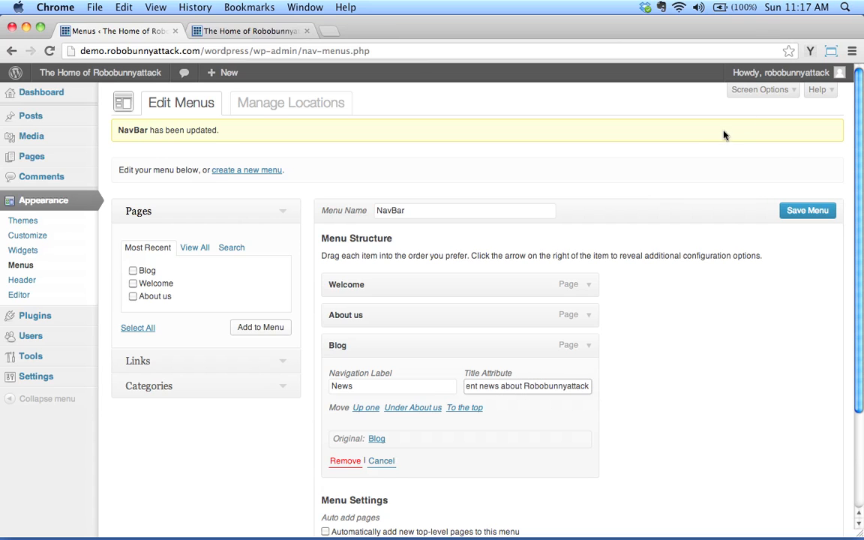
pyautogui.click(809, 207)
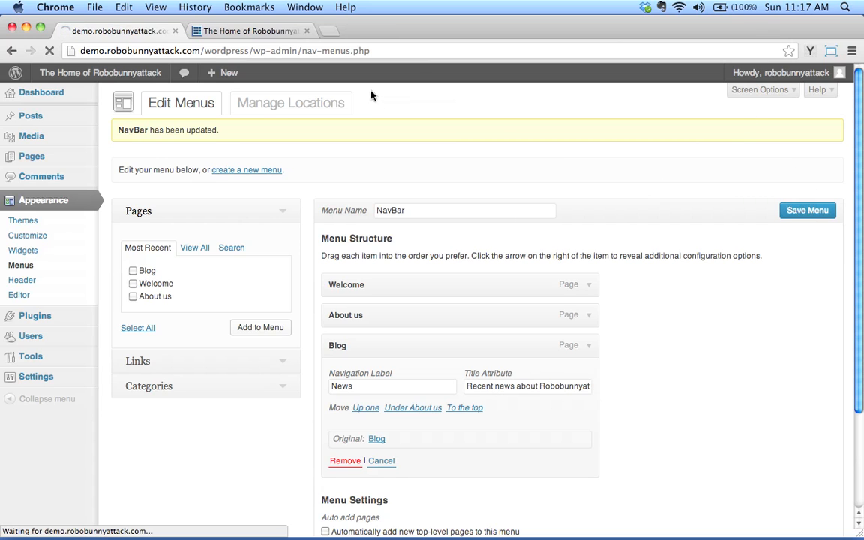
# Check the relabelled navigation links and their title tooltips on the live site's home page, and return to the menu editor
pyautogui.click(258, 30)
pyautogui.click(470, 222)
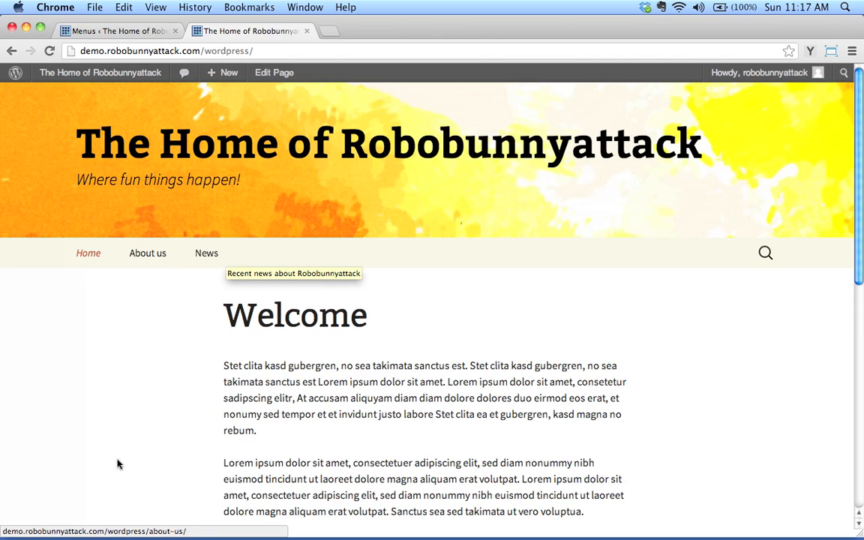
pyautogui.click(102, 33)
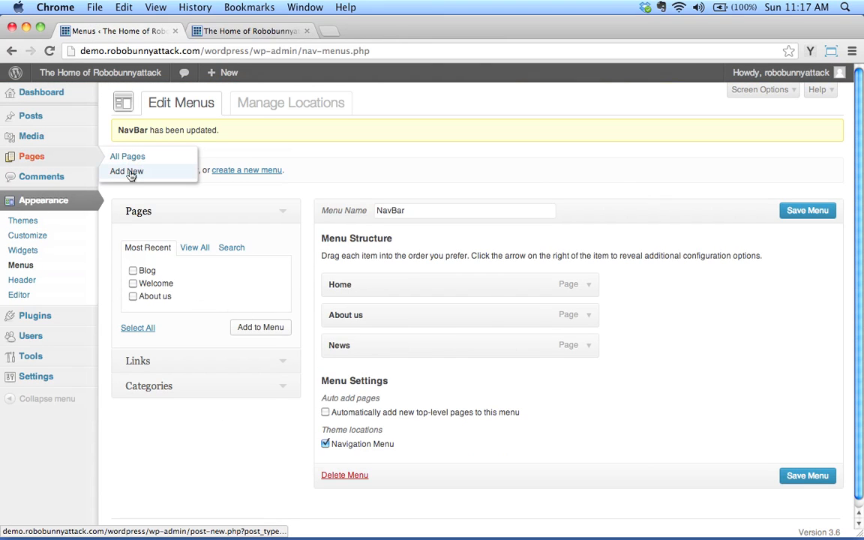
# Create a new page titled "Contact us" and fill its body with a paragraph of lorem ipsum placeholder text
pyautogui.click(129, 171)
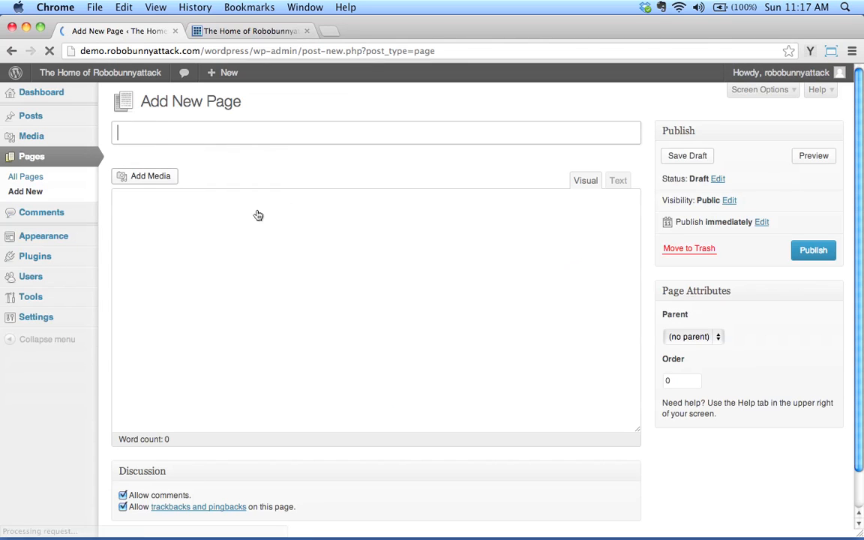
pyautogui.write('Contact us')
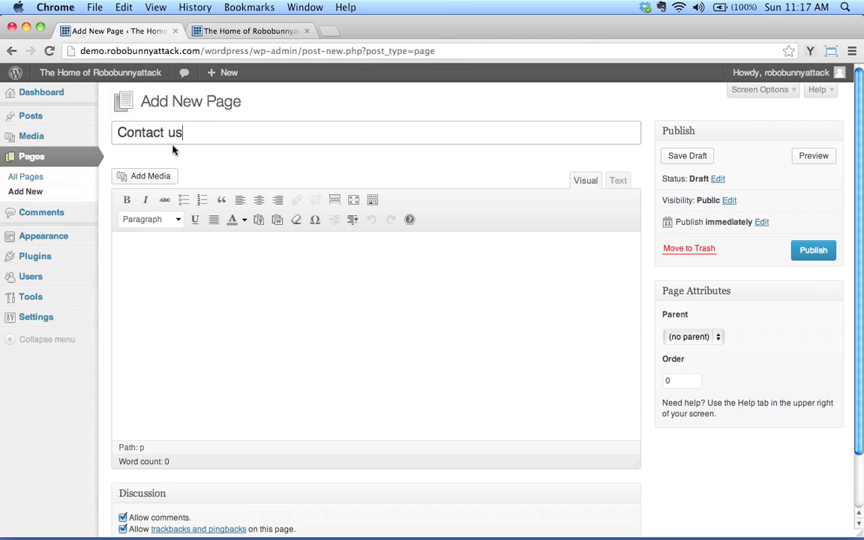
pyautogui.click(324, 341)
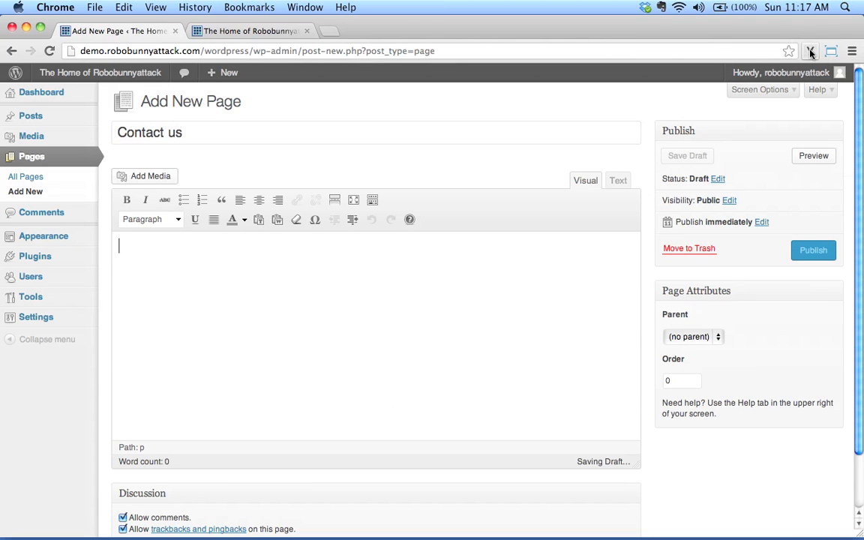
pyautogui.click(742, 108)
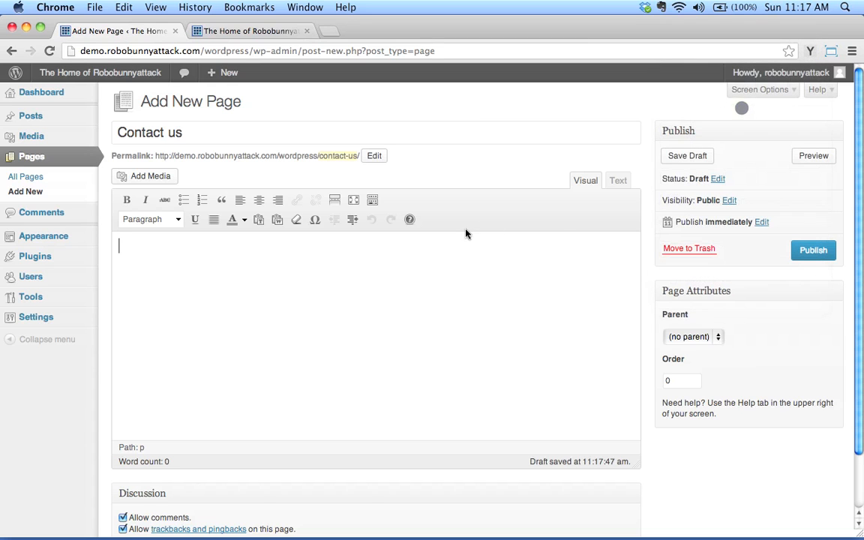
# Turn off the discussion options for the Contact us page and publish it
pyautogui.scroll(-2, 315, 344)
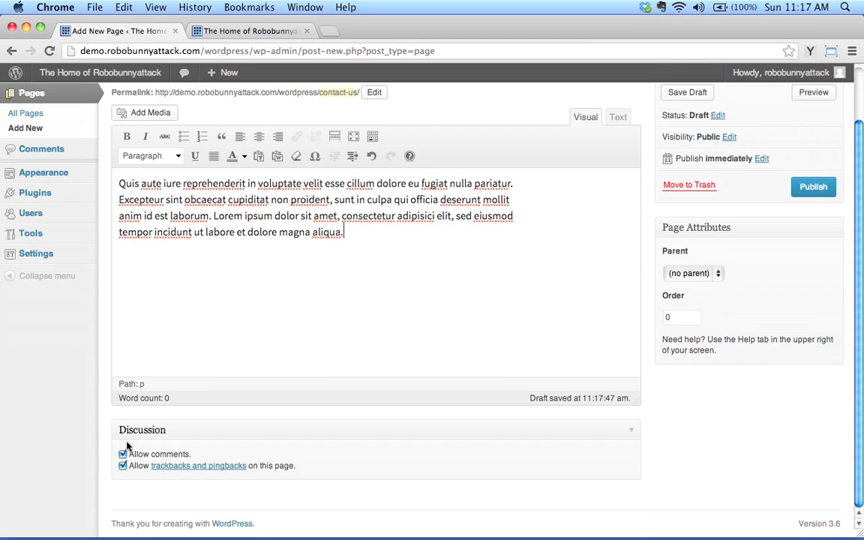
pyautogui.click(122, 466)
pyautogui.click(814, 187)
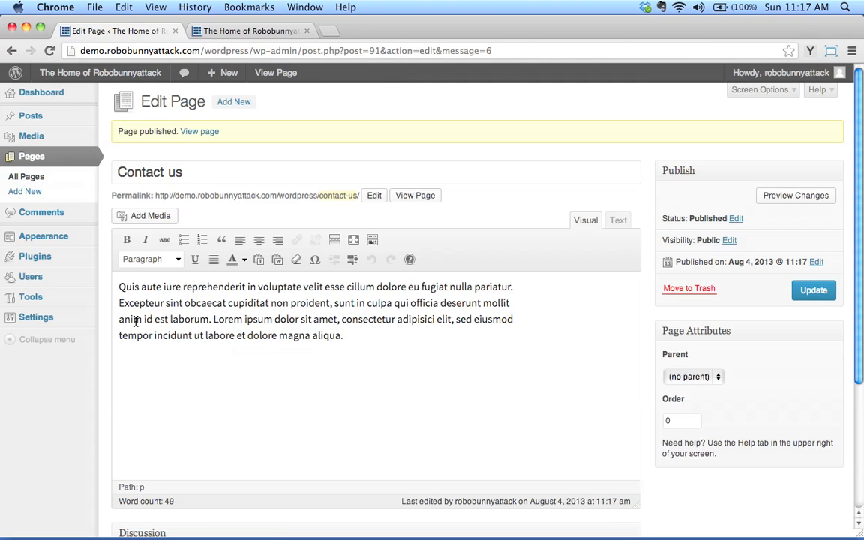
# Check the live site's navigation bar, and start a new page titled "Meet the Band!"
pyautogui.click(267, 31)
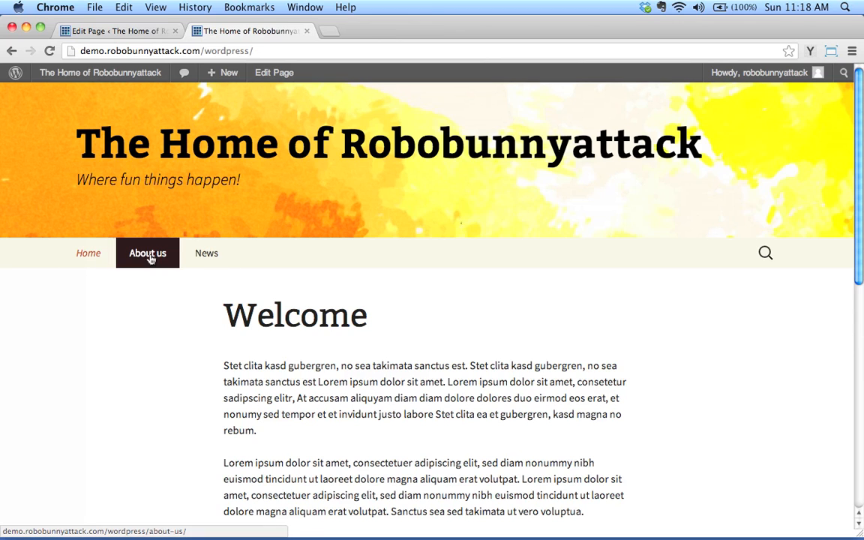
pyautogui.click(135, 30)
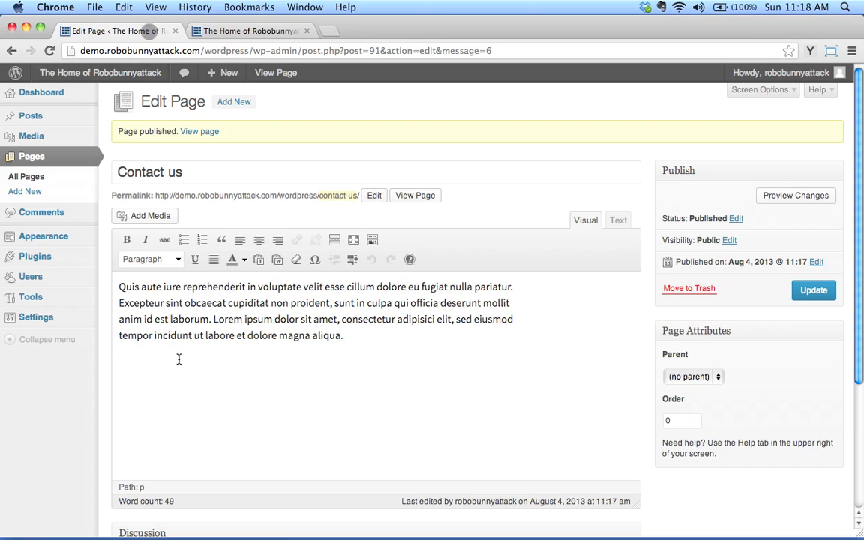
pyautogui.click(36, 198)
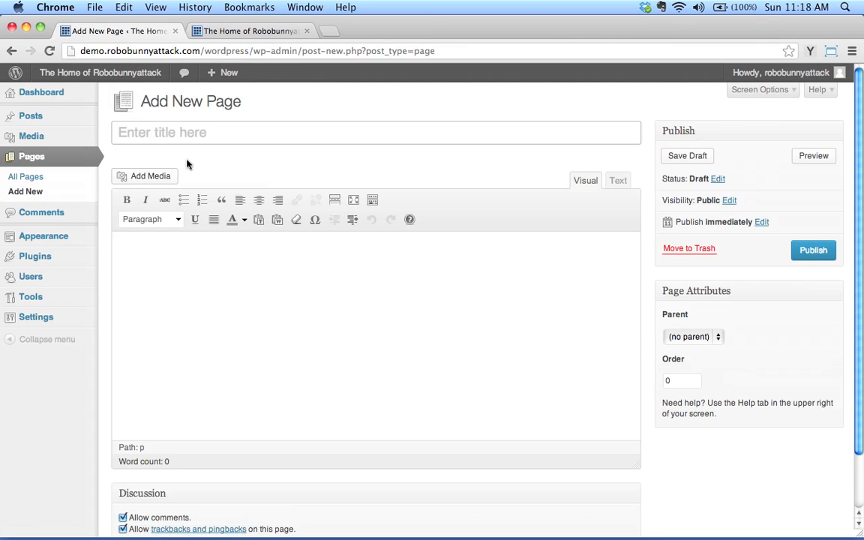
pyautogui.write('Meet')
pyautogui.press('BackSpace')
pyautogui.write('et the Band!')
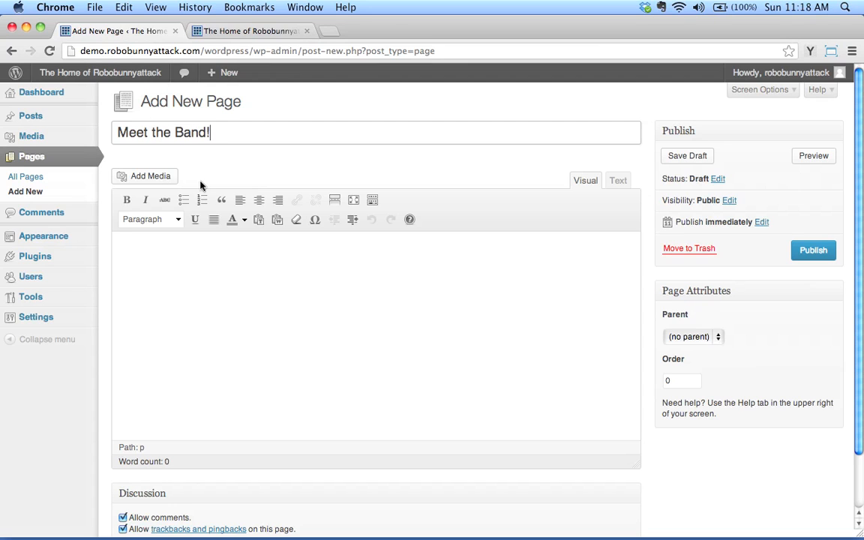
pyautogui.click(188, 286)
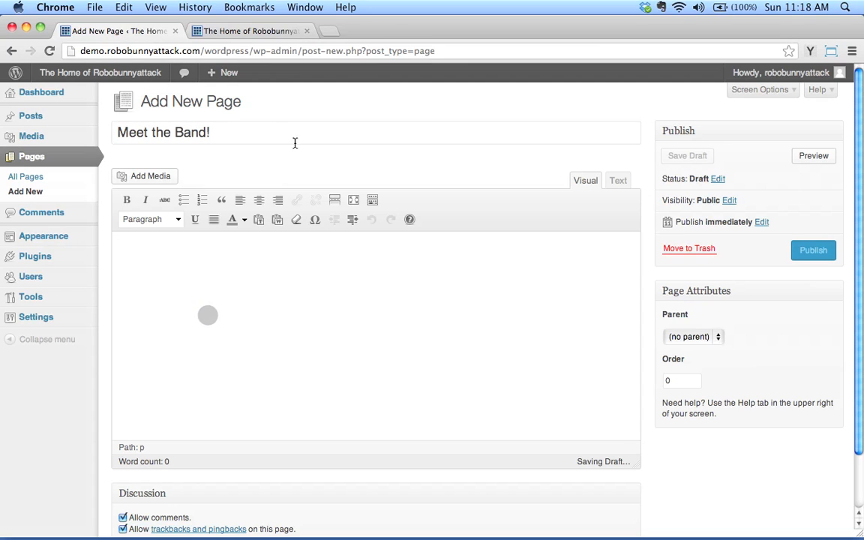
# Create a new gallery for the page from the four band member portraits in the media library
pyautogui.click(143, 175)
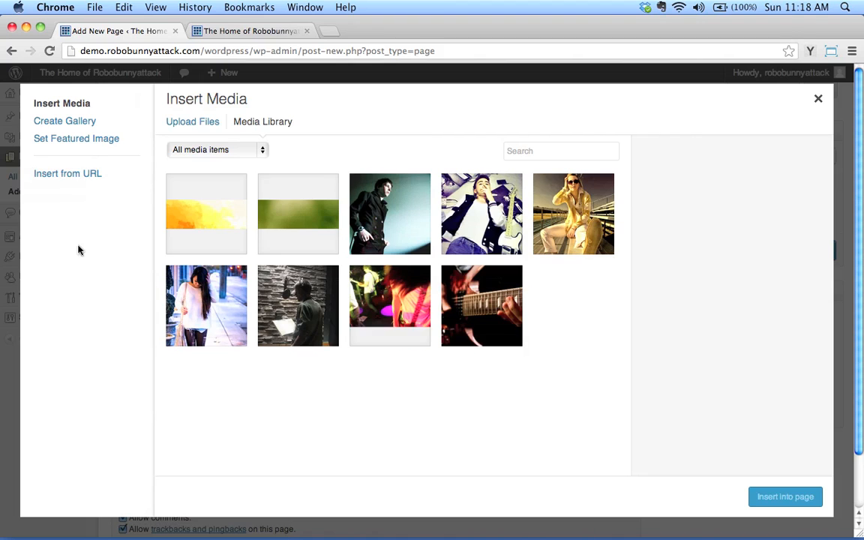
pyautogui.click(83, 124)
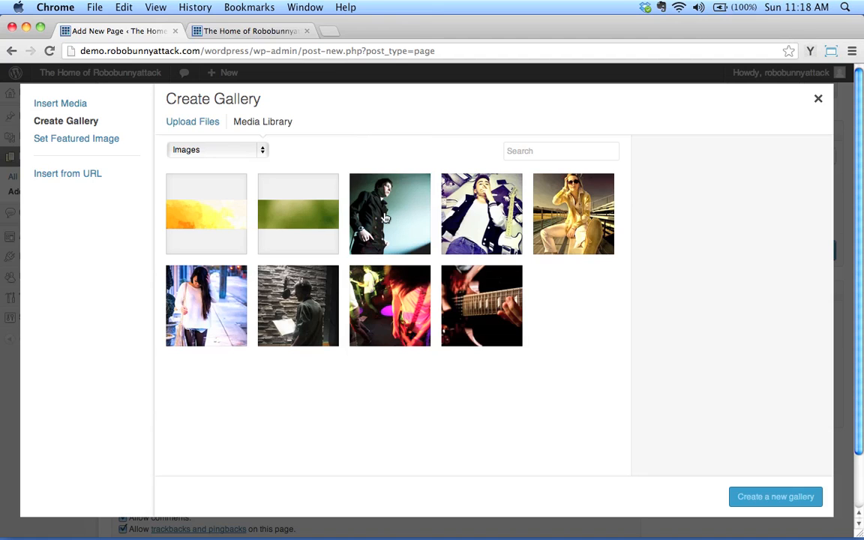
pyautogui.click(385, 218)
pyautogui.click(447, 195)
pyautogui.click(535, 201)
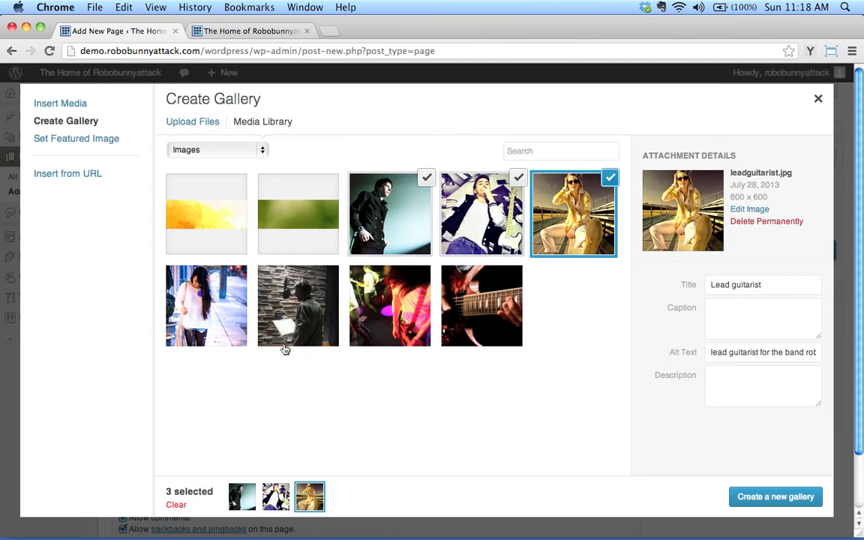
pyautogui.click(218, 311)
pyautogui.scroll(-5, 421, 446)
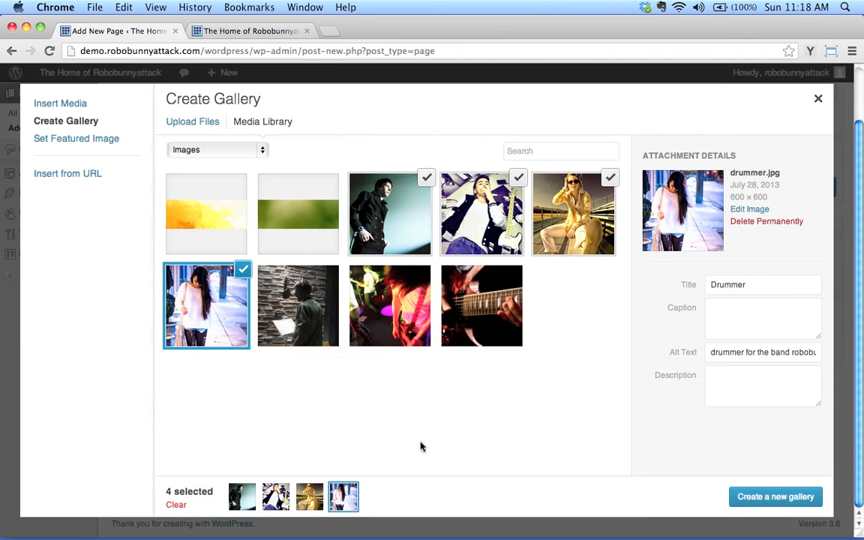
pyautogui.click(773, 497)
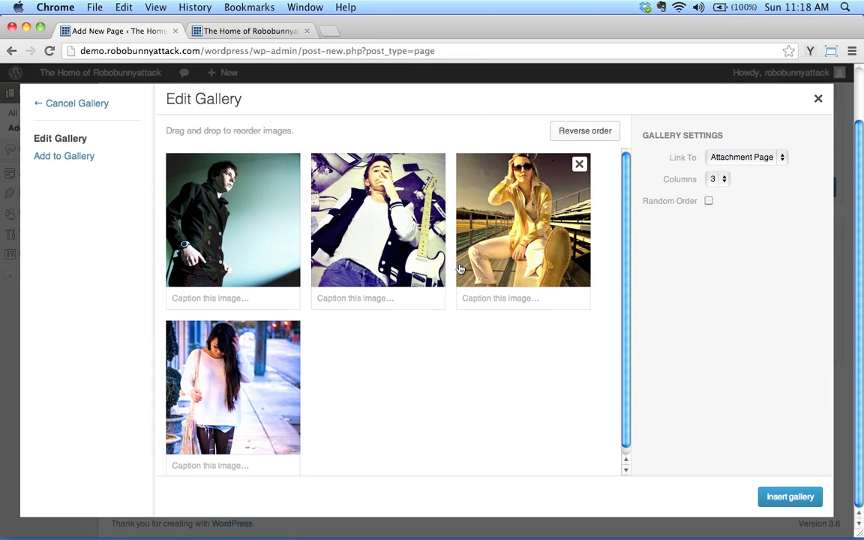
# Set the gallery to 2 columns and insert it into the page
pyautogui.click(722, 180)
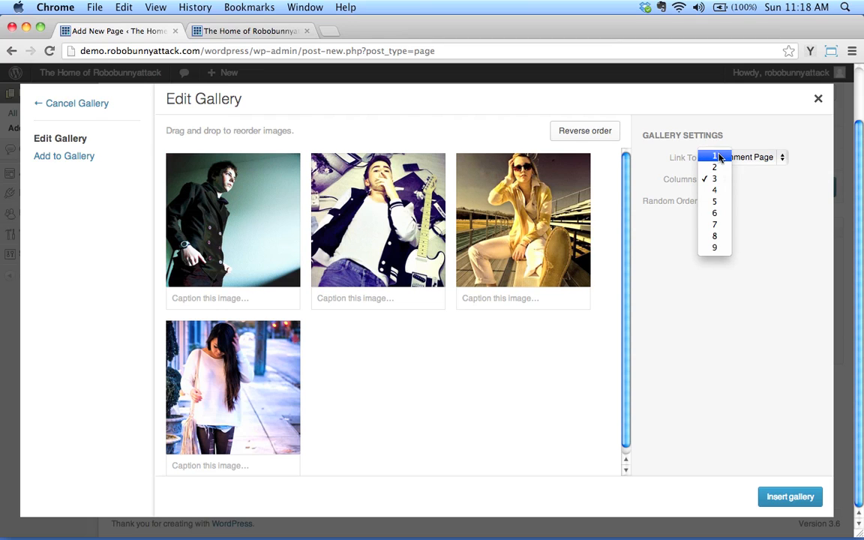
pyautogui.click(717, 169)
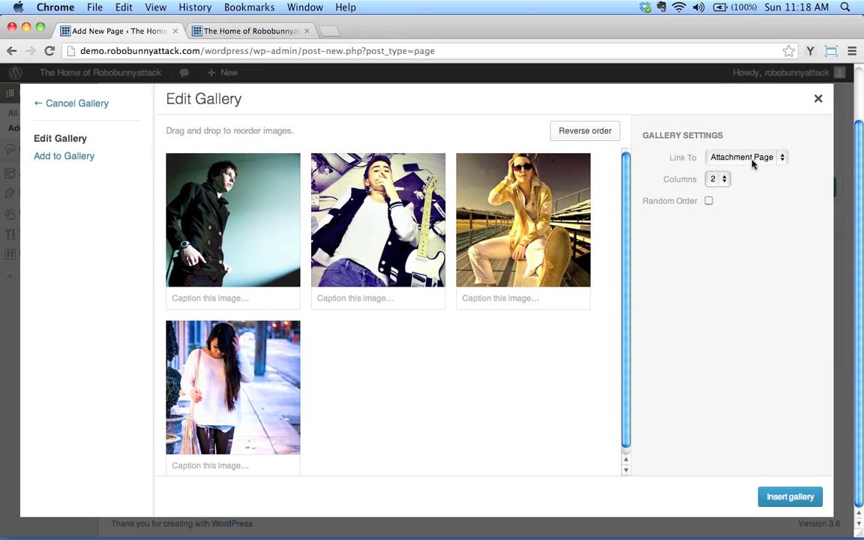
pyautogui.click(810, 501)
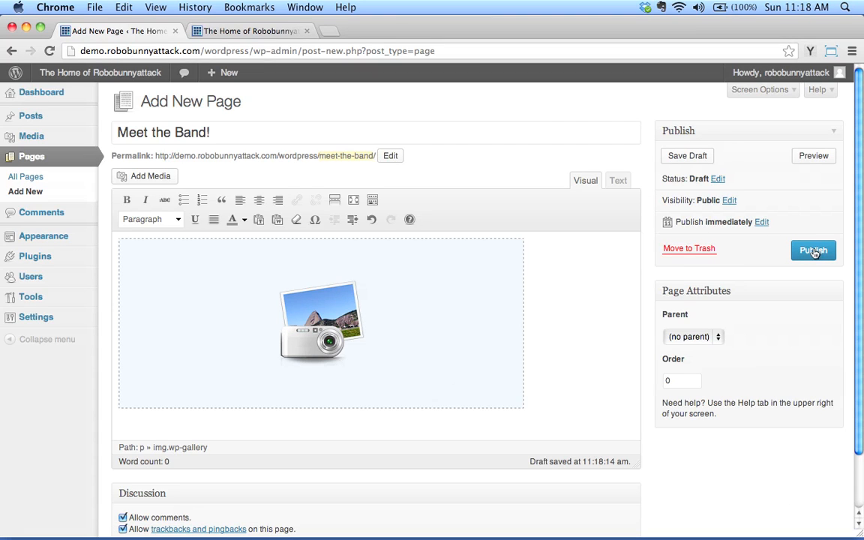
# Disable comments and trackbacks and pingbacks for the Meet the Band! page, and publish it
pyautogui.scroll(-1, 504, 249)
pyautogui.scroll(-1, 504, 249)
pyautogui.click(123, 454)
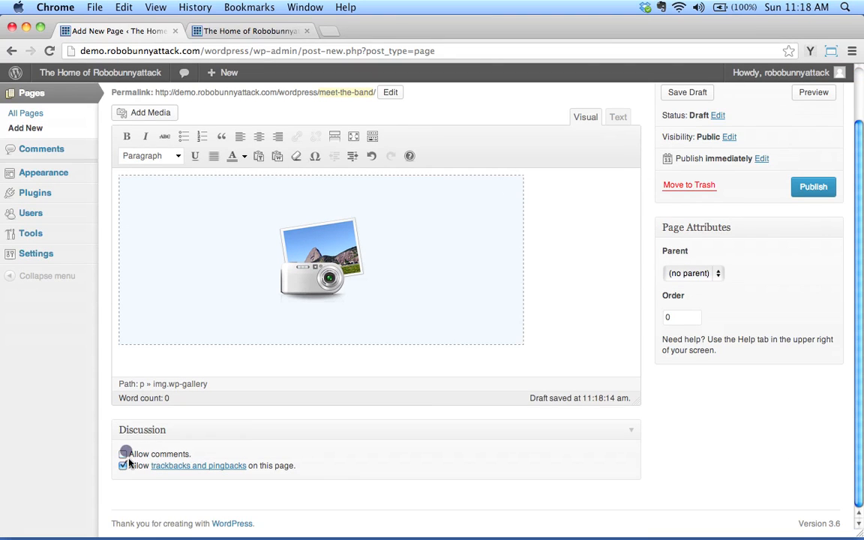
pyautogui.click(124, 466)
pyautogui.scroll(2, 673, 357)
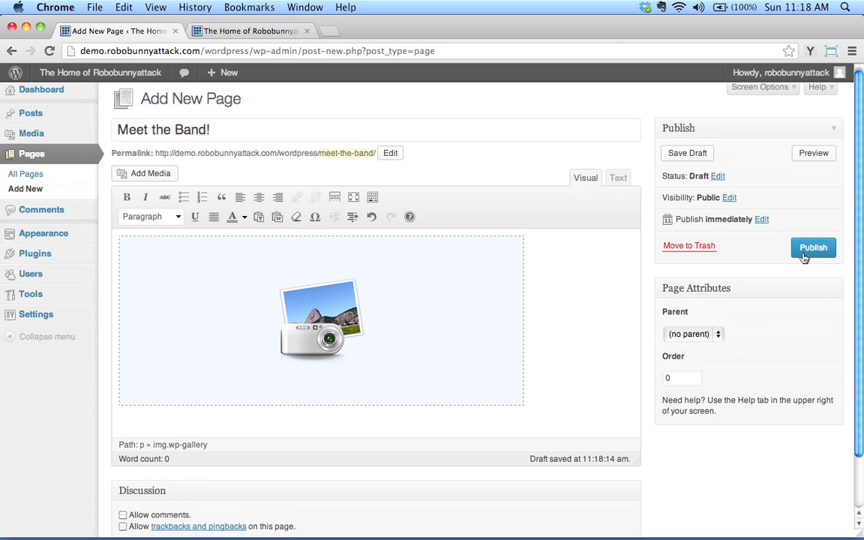
pyautogui.click(809, 250)
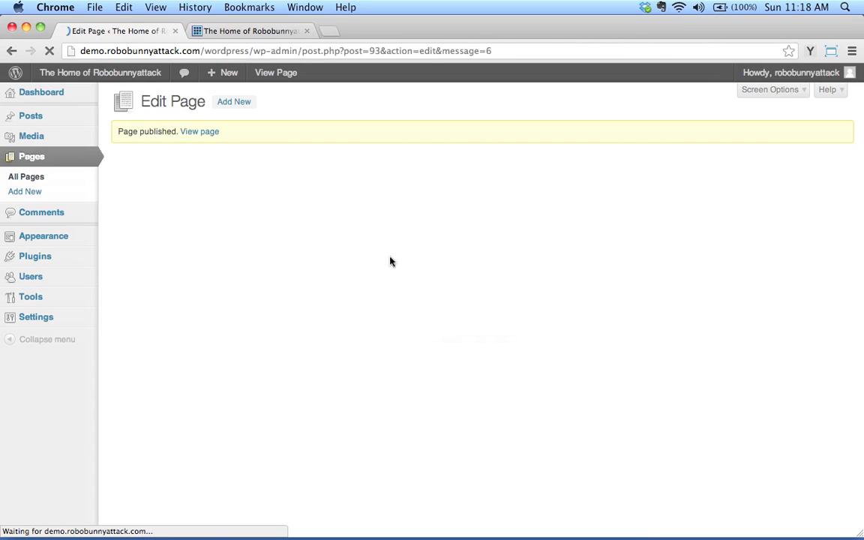
# Look over the live site's navigation bar after publishing the new pages, and return to the WordPress admin
pyautogui.click(243, 31)
pyautogui.click(254, 148)
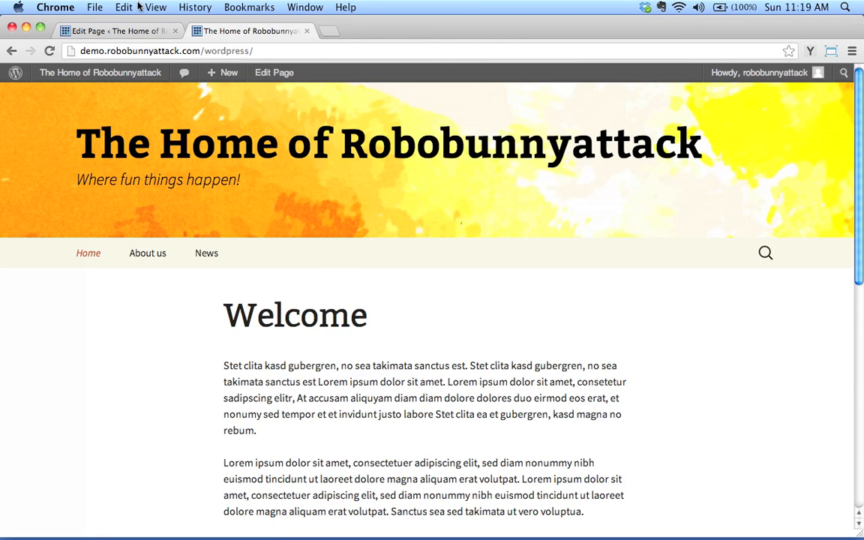
pyautogui.click(118, 30)
# Open the menu editor and add the Contact us page from the full page list to the NavBar menu
pyautogui.moveTo(42, 240)
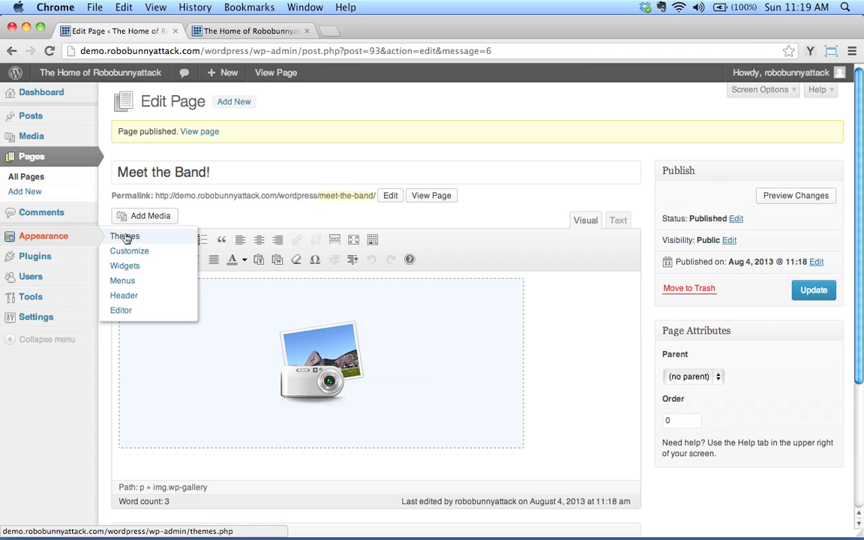
pyautogui.click(132, 284)
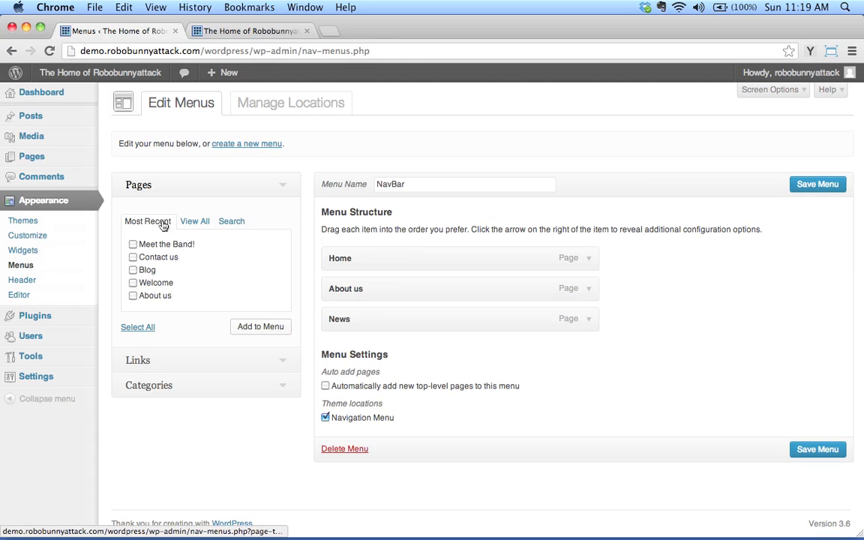
pyautogui.click(196, 222)
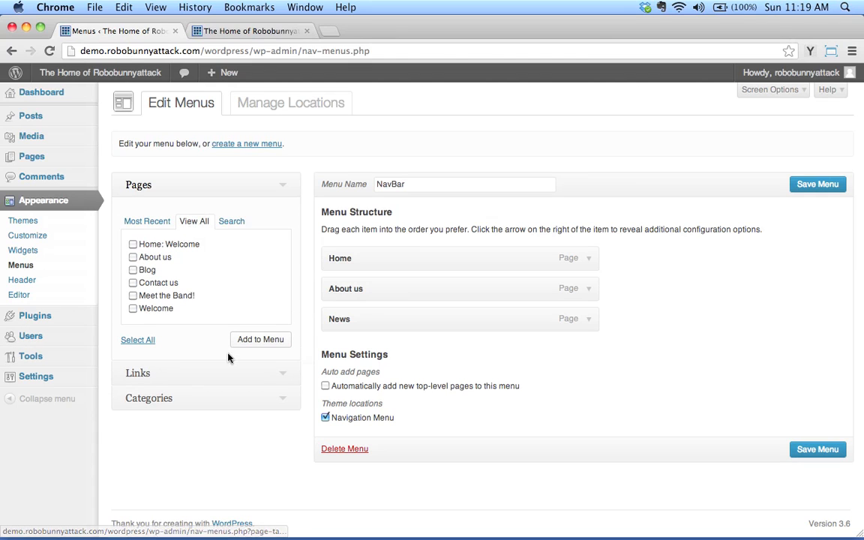
pyautogui.click(231, 221)
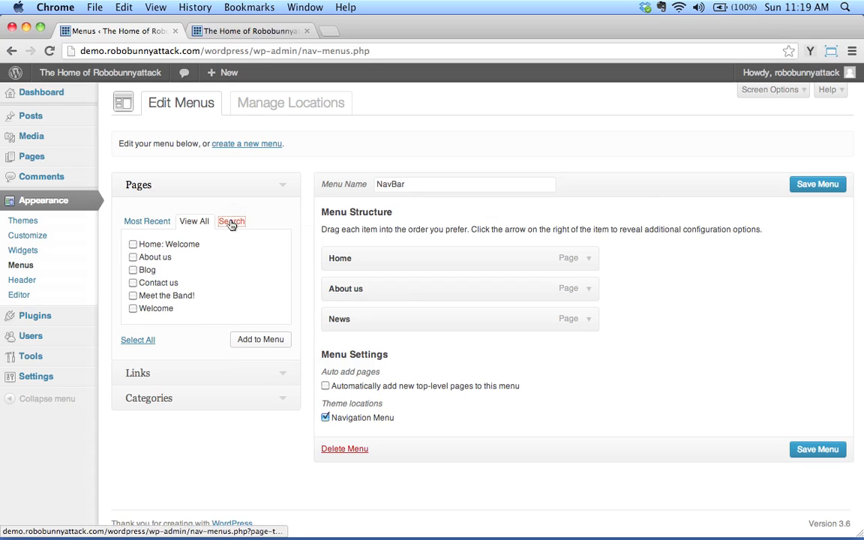
pyautogui.click(193, 222)
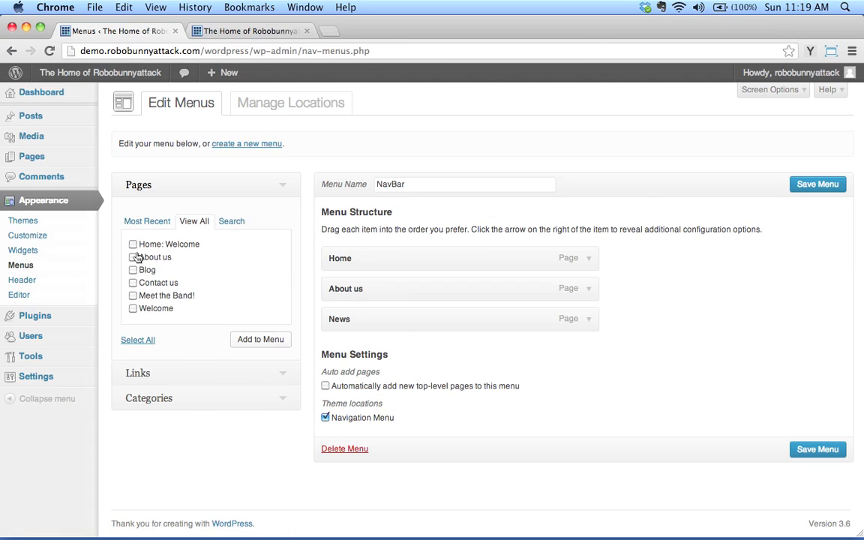
pyautogui.click(250, 343)
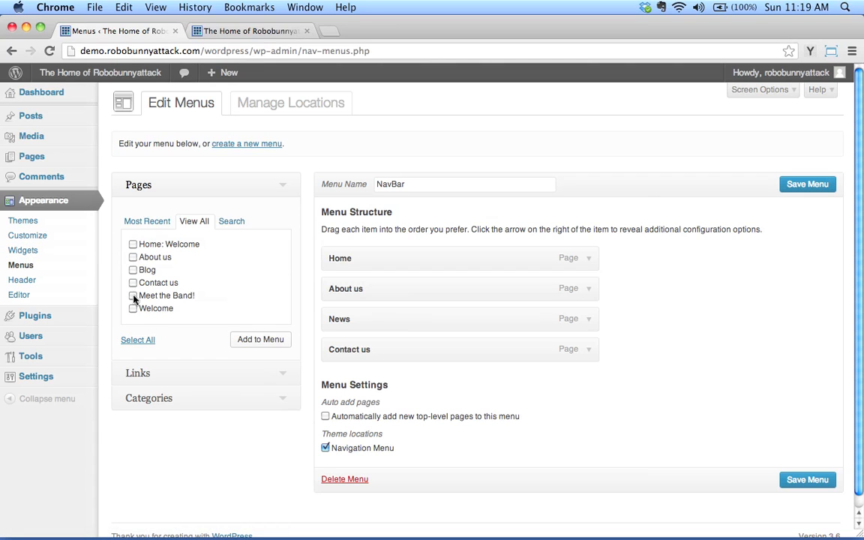
# Add the Meet the Band! page to the NavBar menu, place it between About us and News, and save the menu
pyautogui.click(247, 341)
pyautogui.moveTo(350, 384); pyautogui.dragTo(371, 327)
pyautogui.click(799, 187)
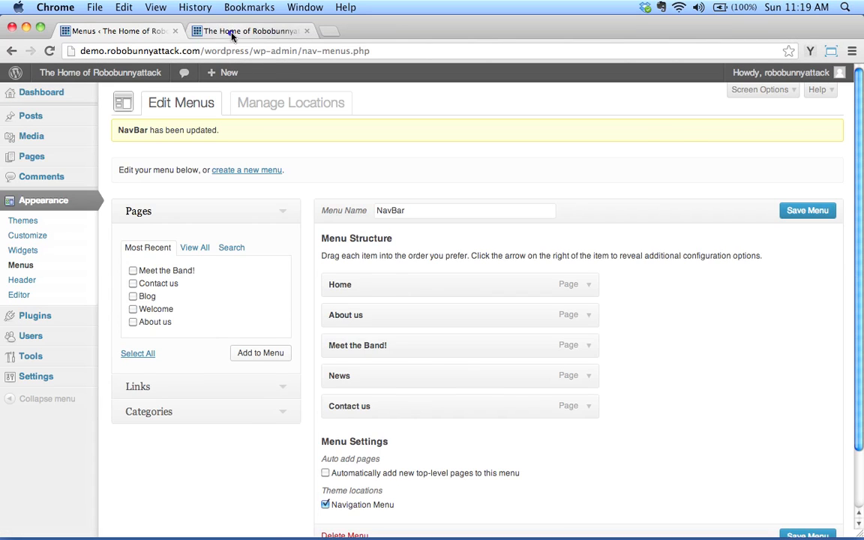
# Reload the live site and check the About us, Meet the Band!, News and Contact us pages through the navigation bar
pyautogui.click(207, 28)
pyautogui.click(49, 51)
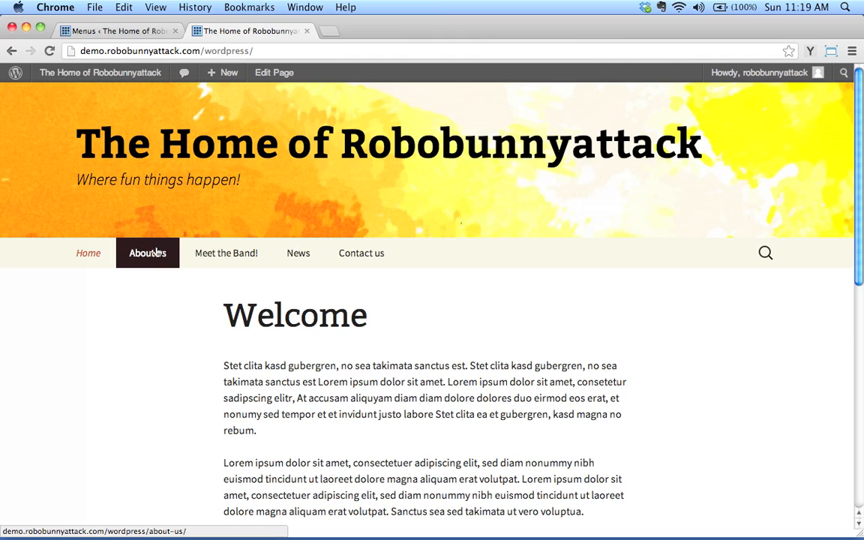
pyautogui.scroll(-10, 341, 376)
pyautogui.scroll(10, 341, 375)
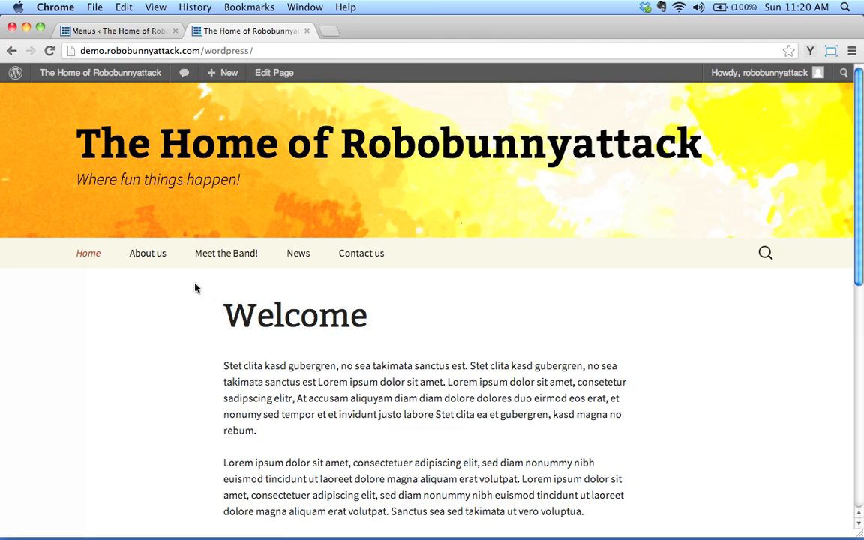
pyautogui.click(153, 261)
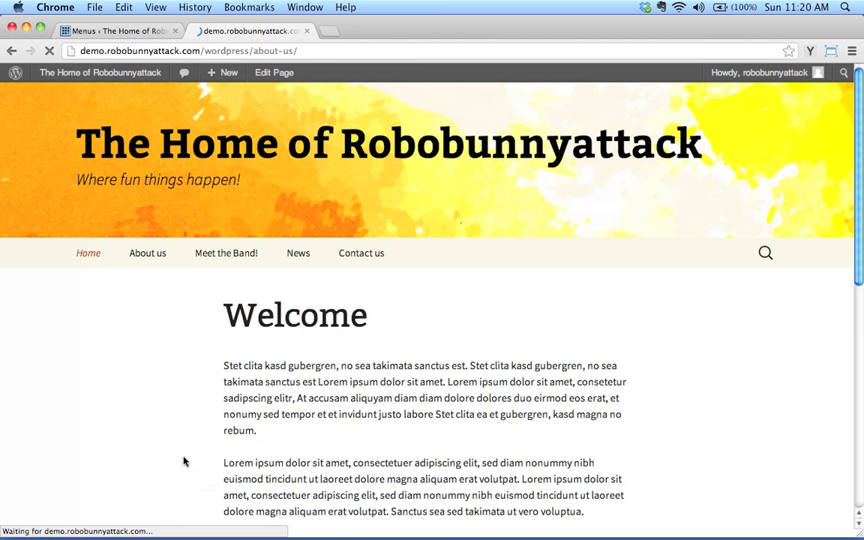
pyautogui.click(227, 253)
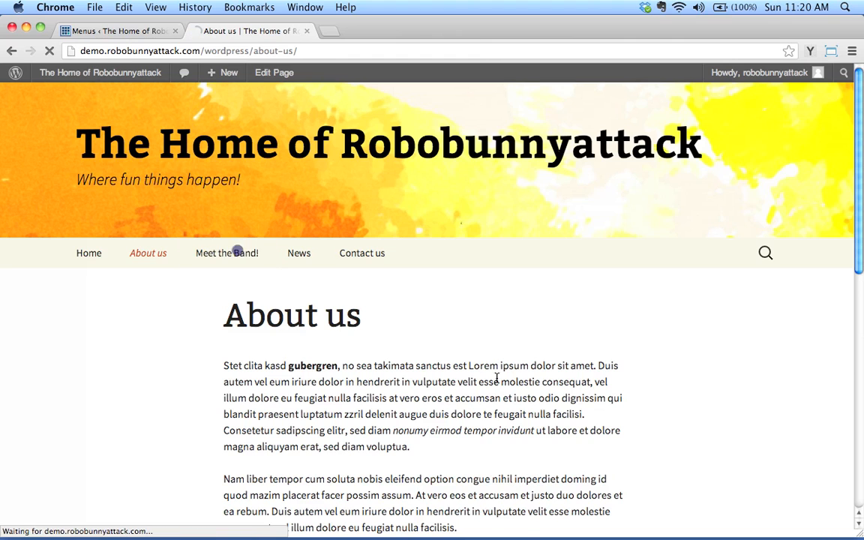
pyautogui.scroll(-3, 597, 410)
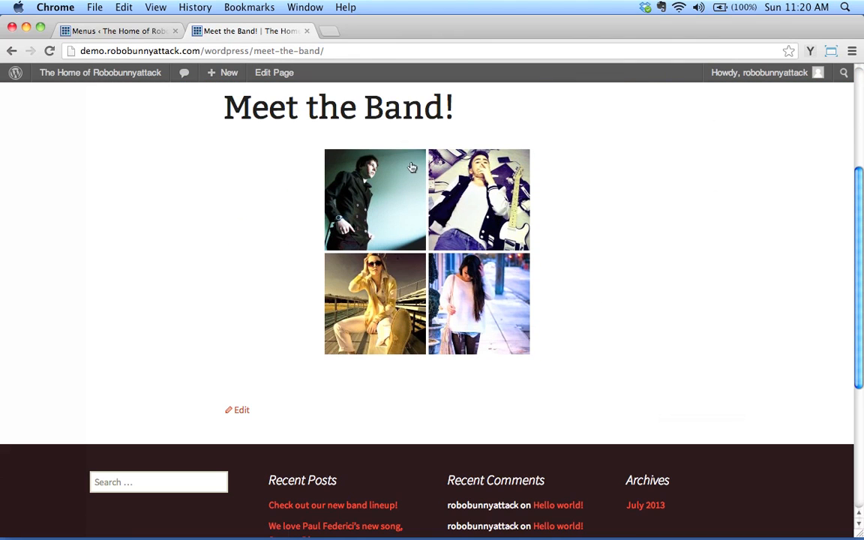
pyautogui.scroll(3, 425, 213)
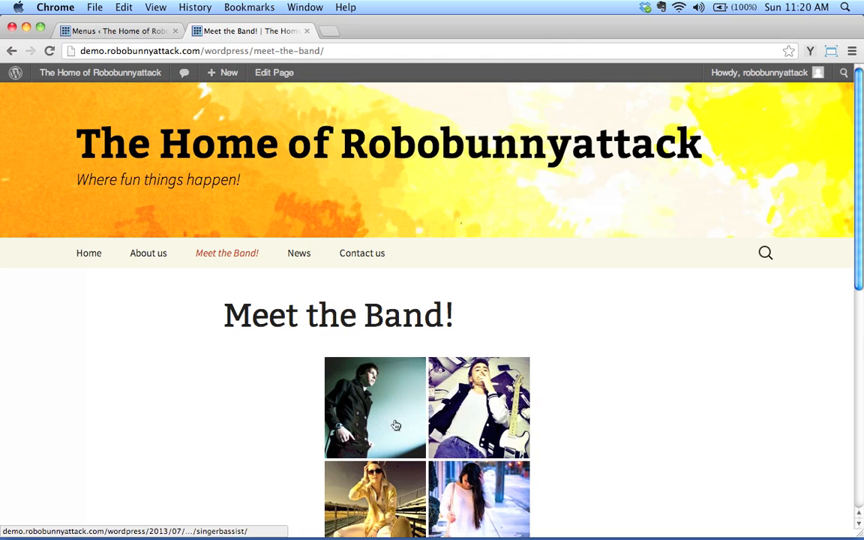
pyautogui.scroll(-3, 411, 450)
pyautogui.scroll(3, 410, 450)
pyautogui.click(299, 253)
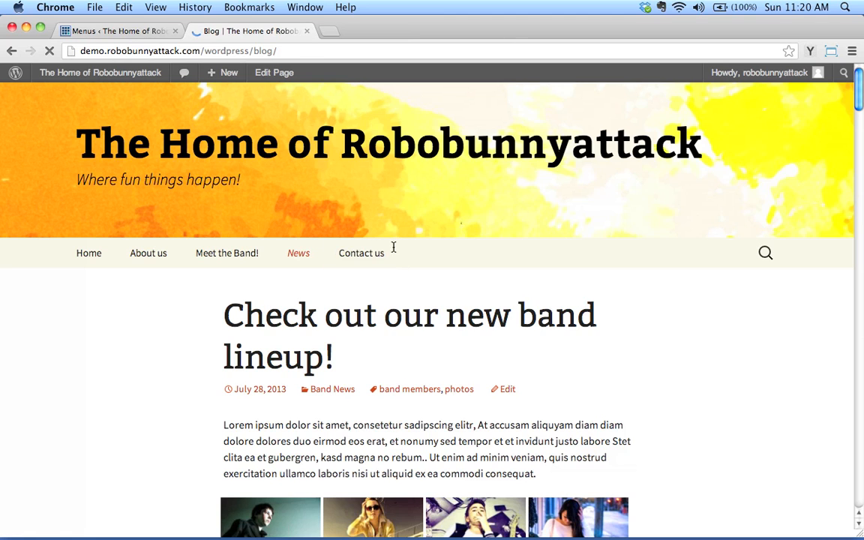
pyautogui.click(368, 254)
pyautogui.scroll(5, 494, 398)
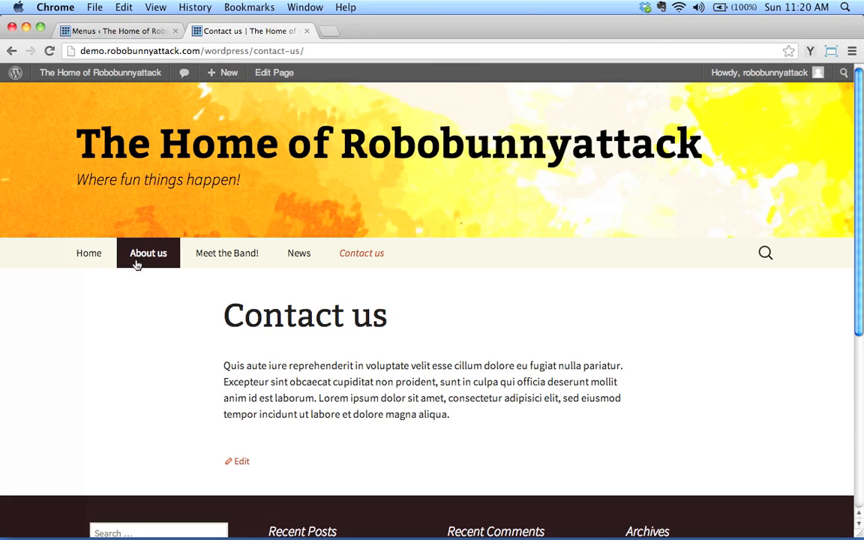
# Return to the menu editor, make Meet the Band! a sub item of About us, and save the menu
pyautogui.click(118, 31)
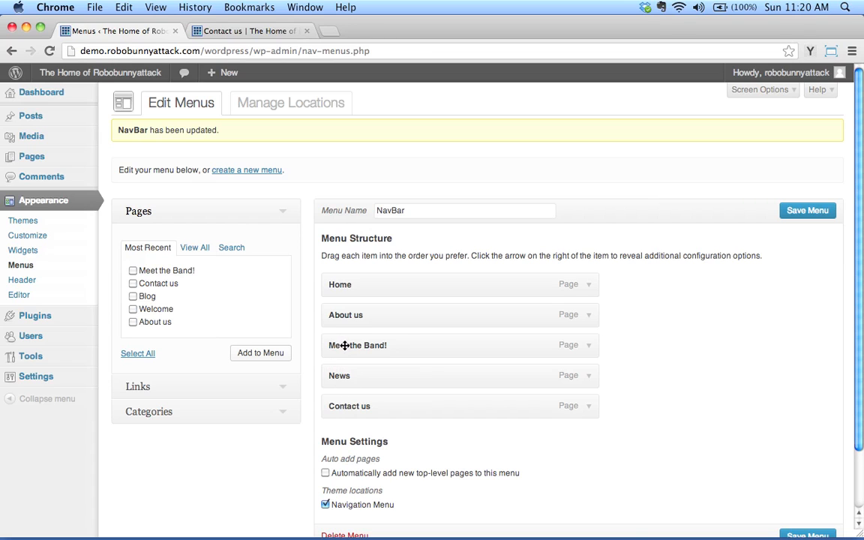
pyautogui.moveTo(344, 345); pyautogui.dragTo(424, 363)
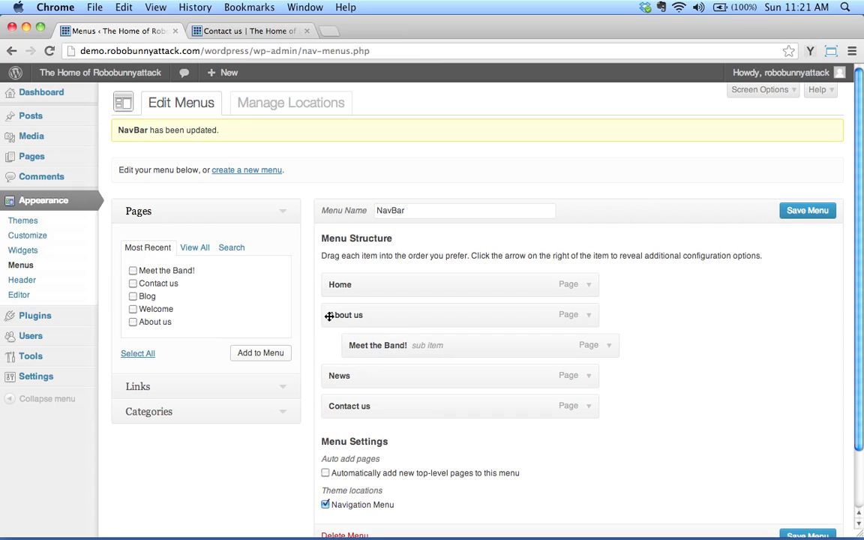
pyautogui.click(814, 212)
# Reload the live site, try the About us link and its Meet the Band! drop-down entry, and compare them with the menu structure
pyautogui.click(270, 31)
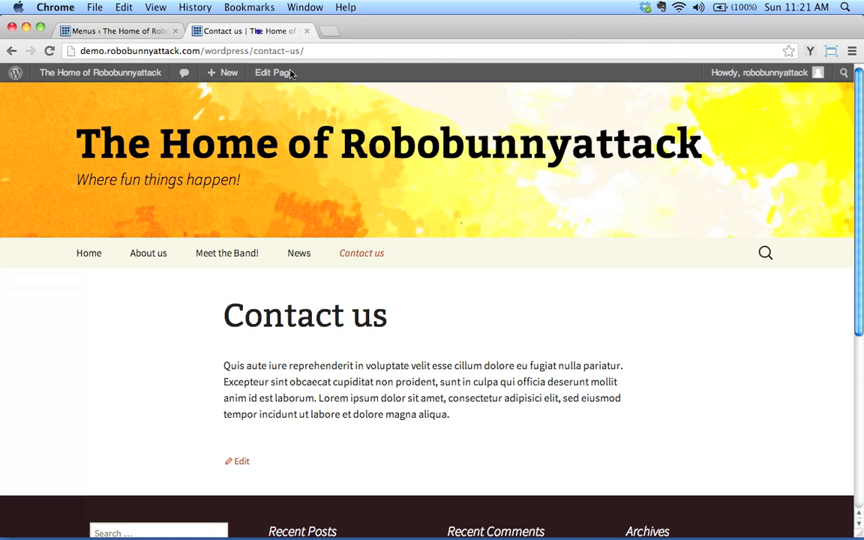
pyautogui.click(48, 50)
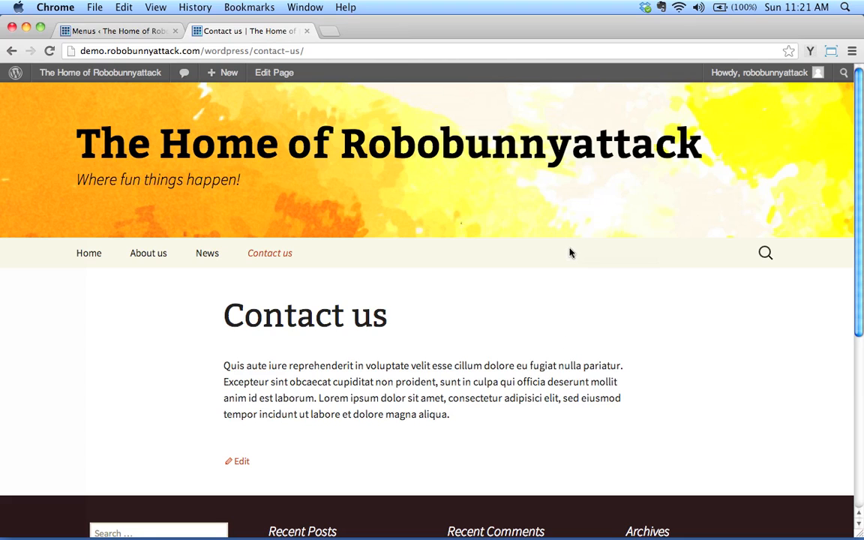
pyautogui.moveTo(131, 255)
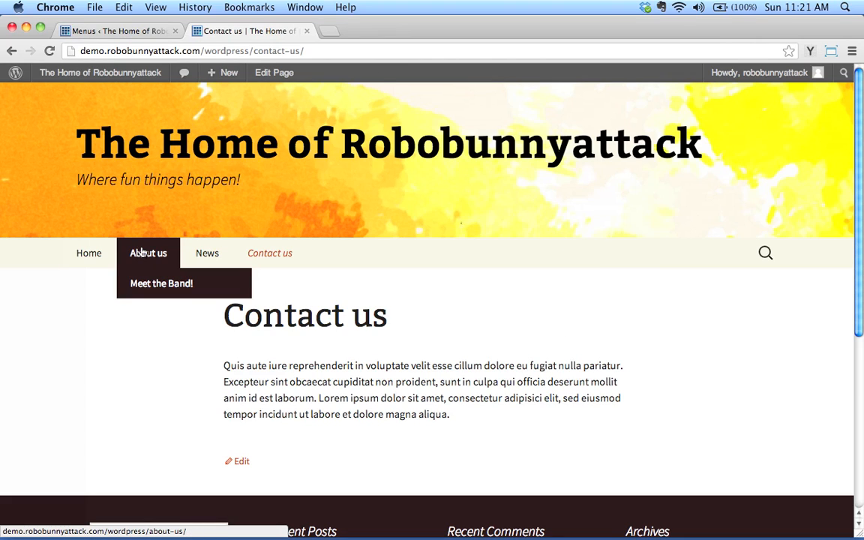
pyautogui.click(141, 255)
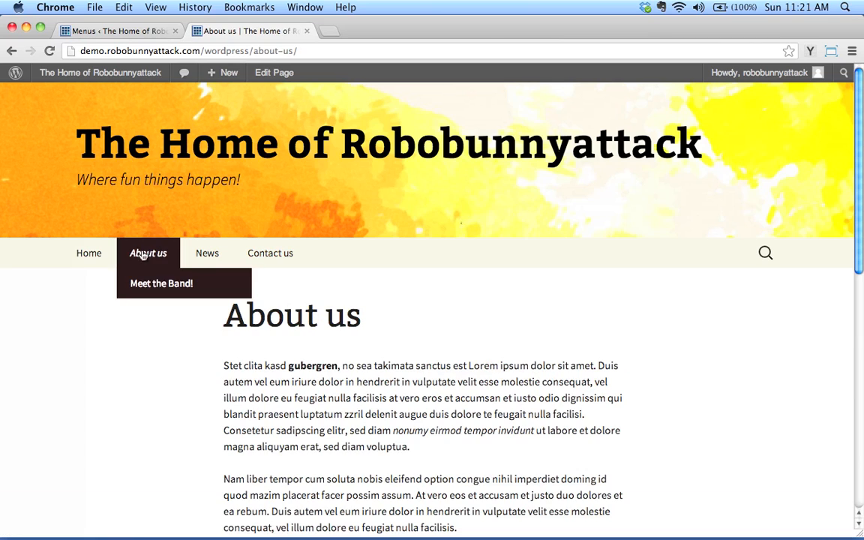
pyautogui.moveTo(145, 253)
pyautogui.click(155, 284)
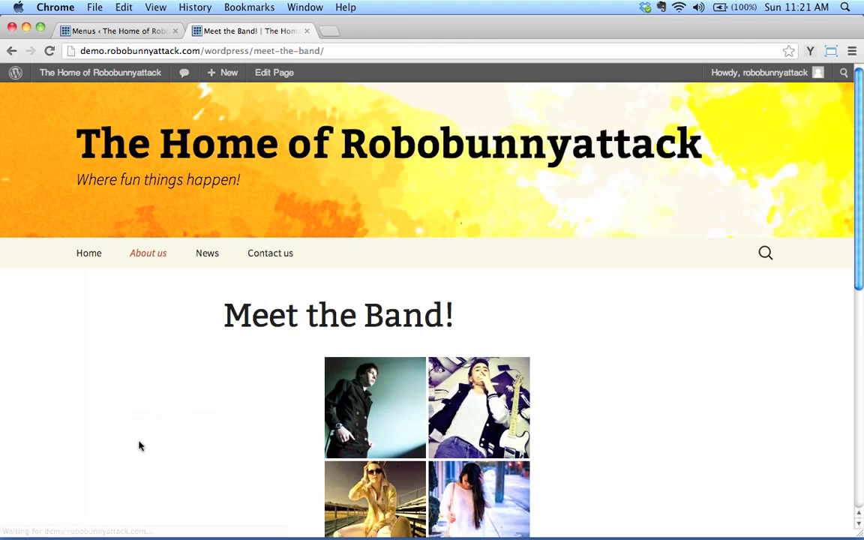
pyautogui.scroll(-10, 120, 351)
pyautogui.scroll(10, 120, 351)
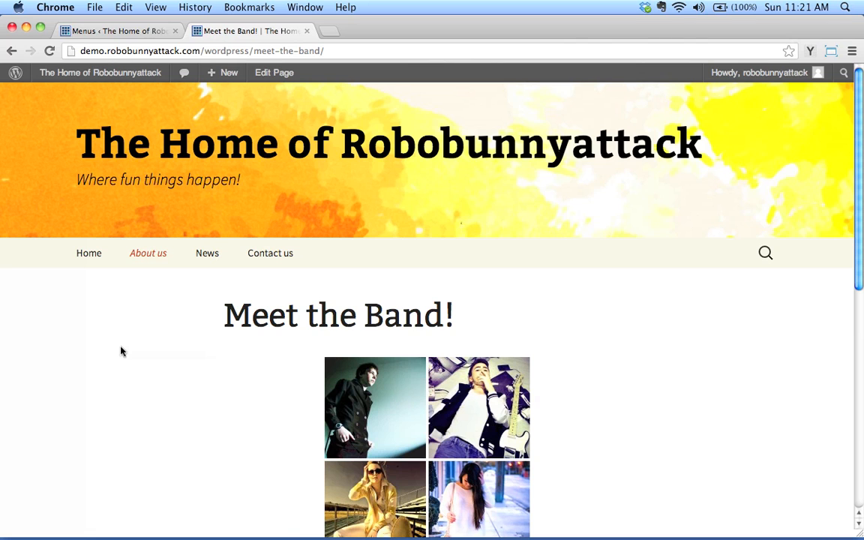
pyautogui.moveTo(156, 276)
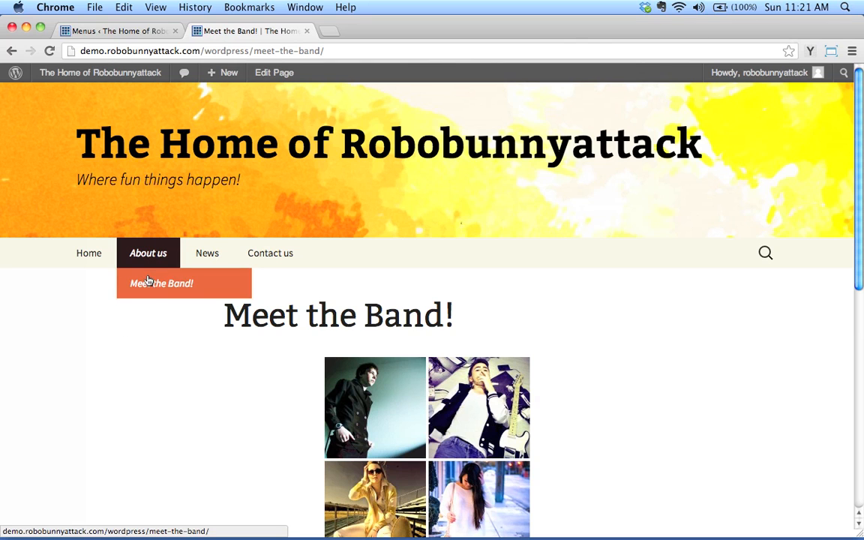
pyautogui.click(114, 31)
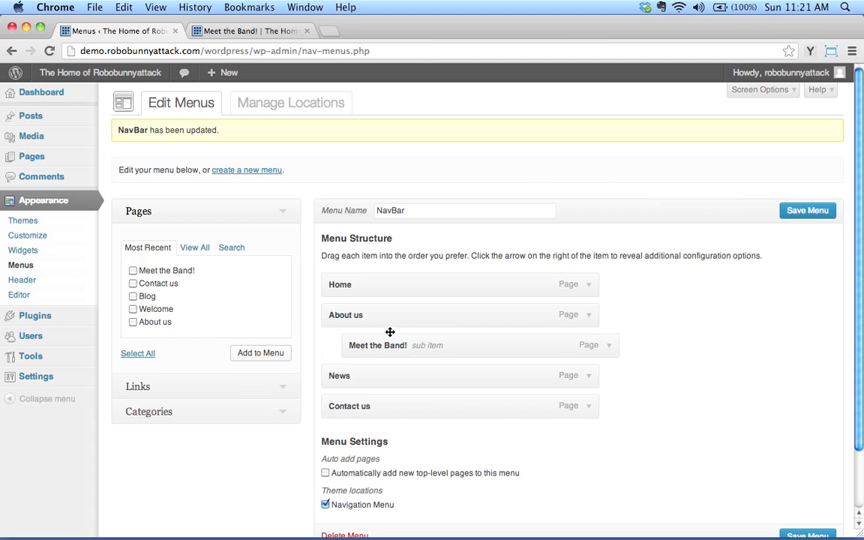
pyautogui.click(214, 30)
pyautogui.moveTo(148, 257)
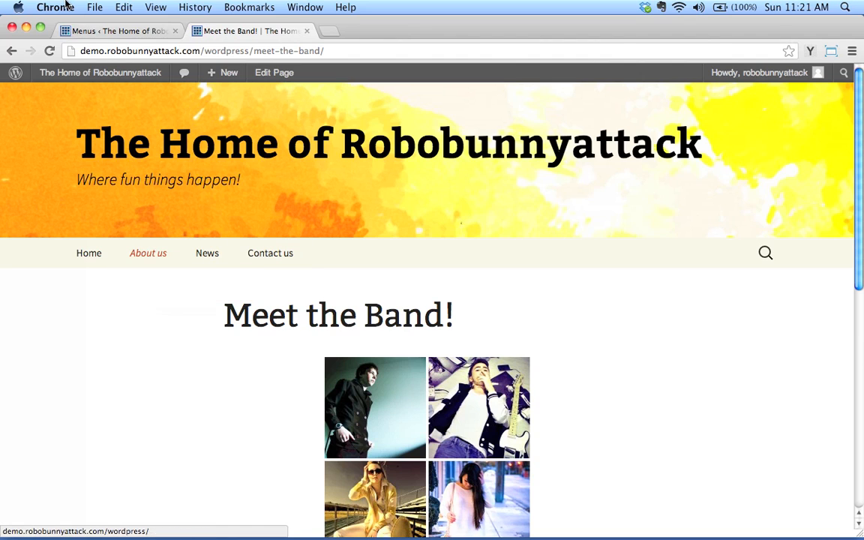
# Move Contact us directly below Meet the Band! as a second sub item of About us, and save the menu
pyautogui.click(117, 33)
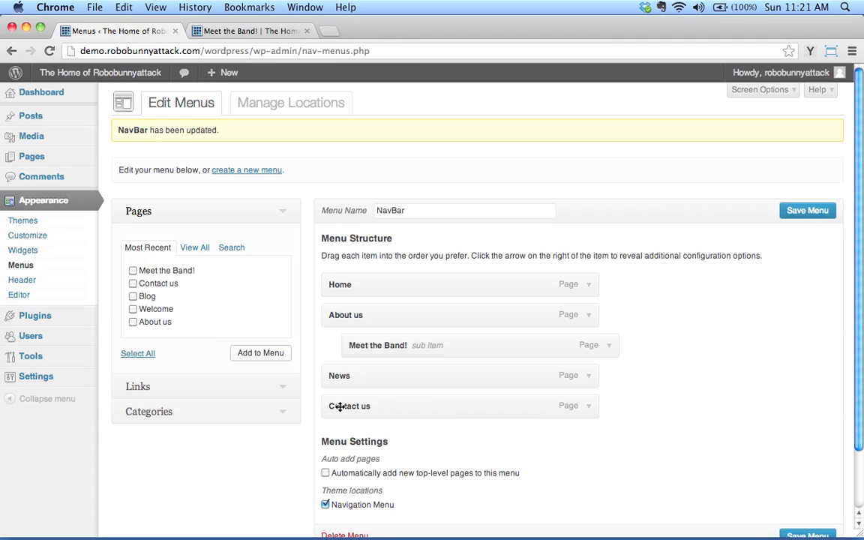
pyautogui.moveTo(340, 407); pyautogui.dragTo(389, 378)
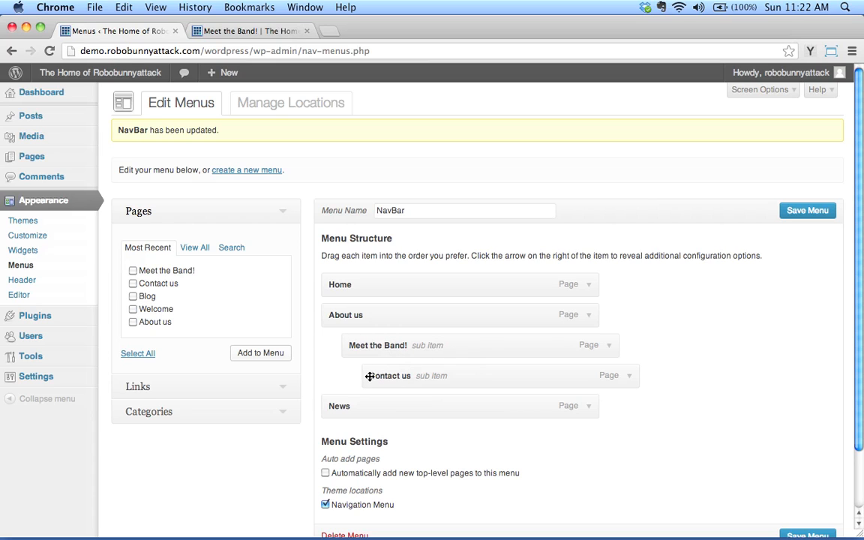
pyautogui.moveTo(371, 372); pyautogui.dragTo(363, 371)
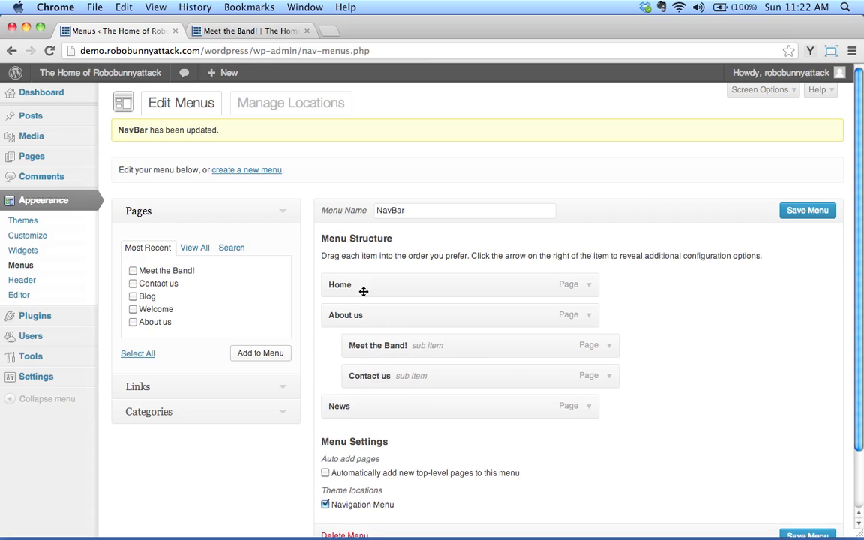
pyautogui.click(805, 212)
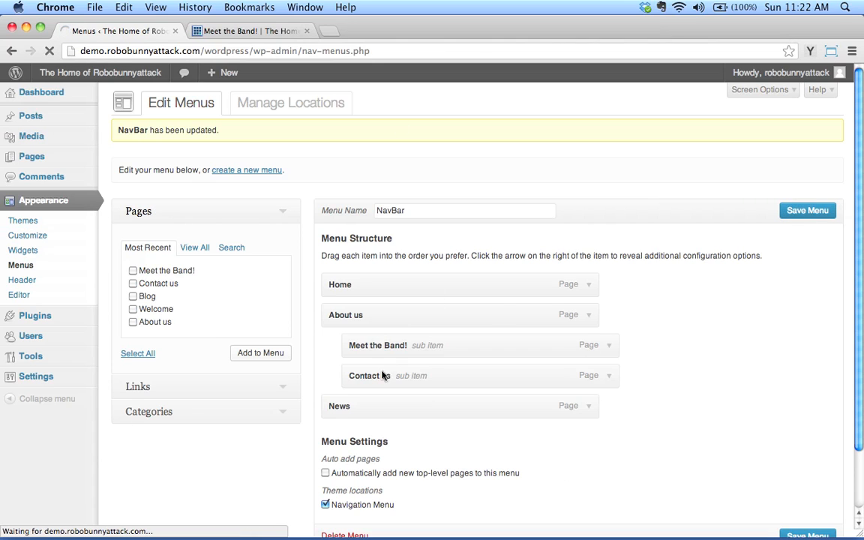
# Reload the live site and examine the entries in the About us drop-down
pyautogui.click(257, 30)
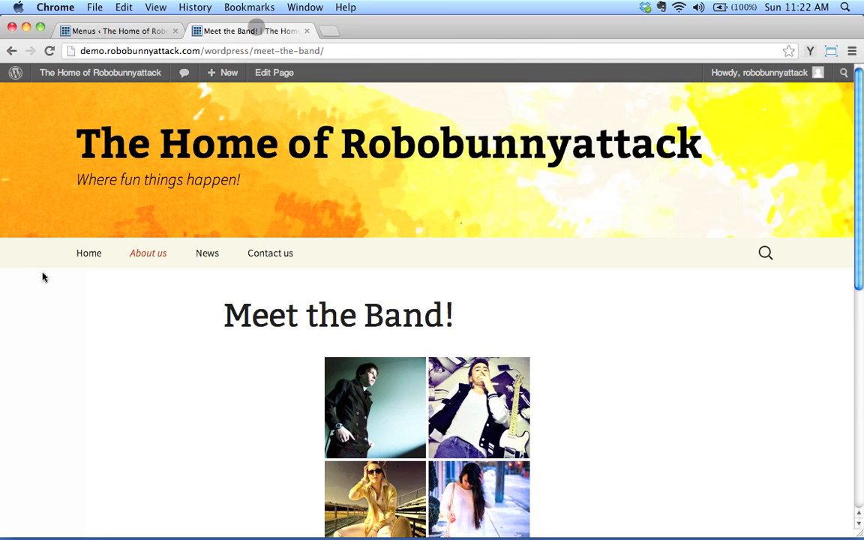
pyautogui.click(49, 50)
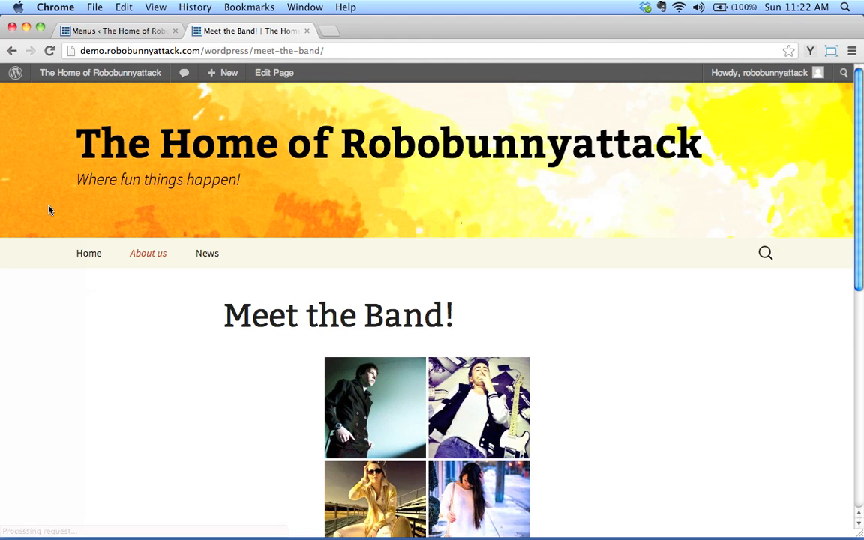
pyautogui.moveTo(152, 257)
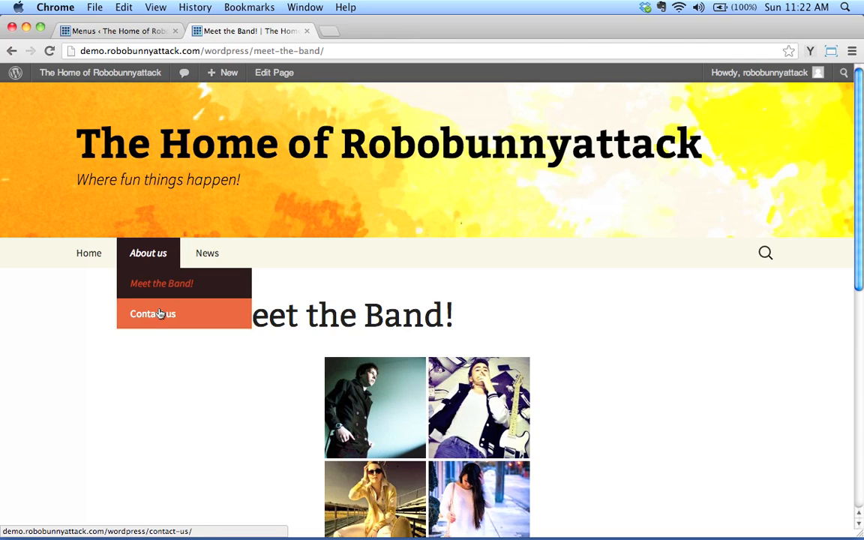
# Return to the menu editor, nest Contact us one level deeper under Meet the Band!, and save the menu
pyautogui.click(110, 30)
pyautogui.moveTo(379, 375); pyautogui.dragTo(415, 378)
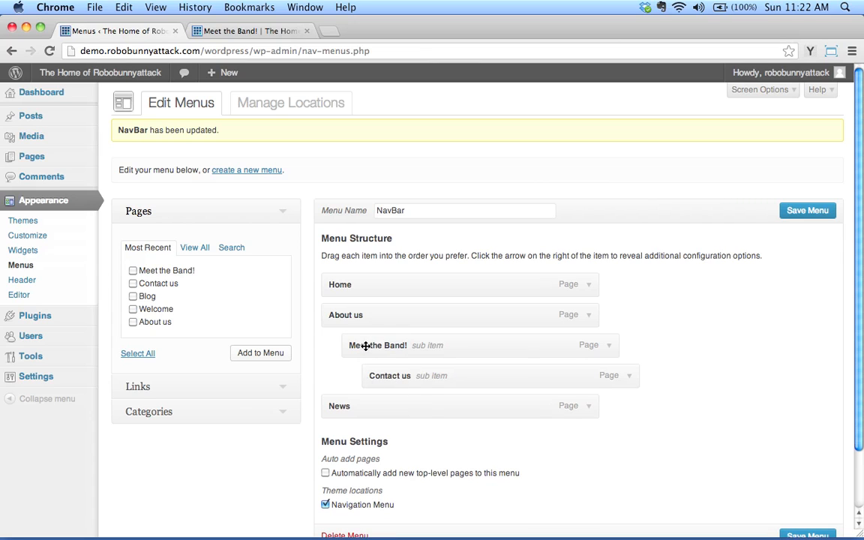
pyautogui.click(808, 210)
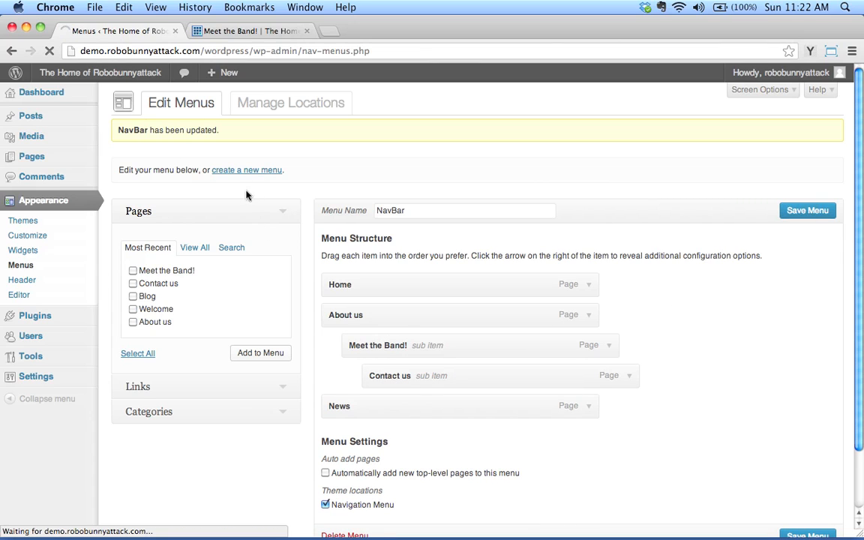
# Reload the live site and examine how Contact us opens from Meet the Band! in the About us drop-down
pyautogui.click(236, 30)
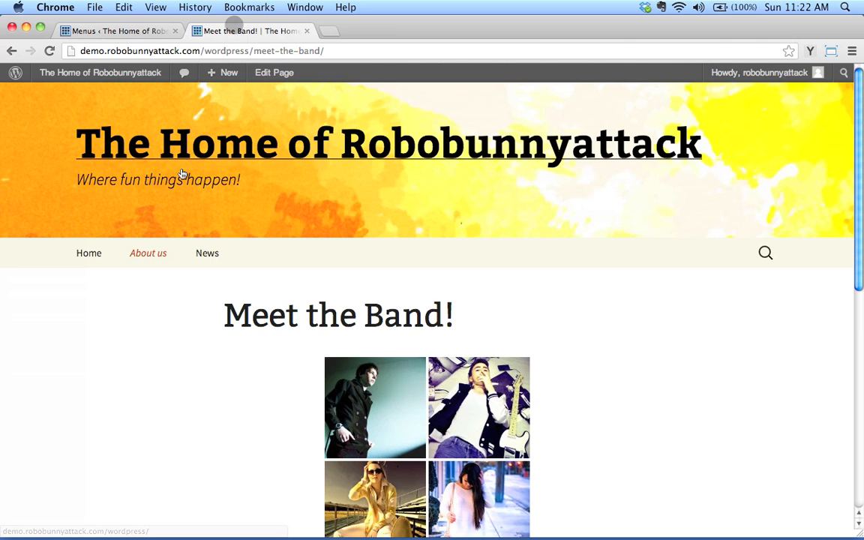
pyautogui.press('super+r')
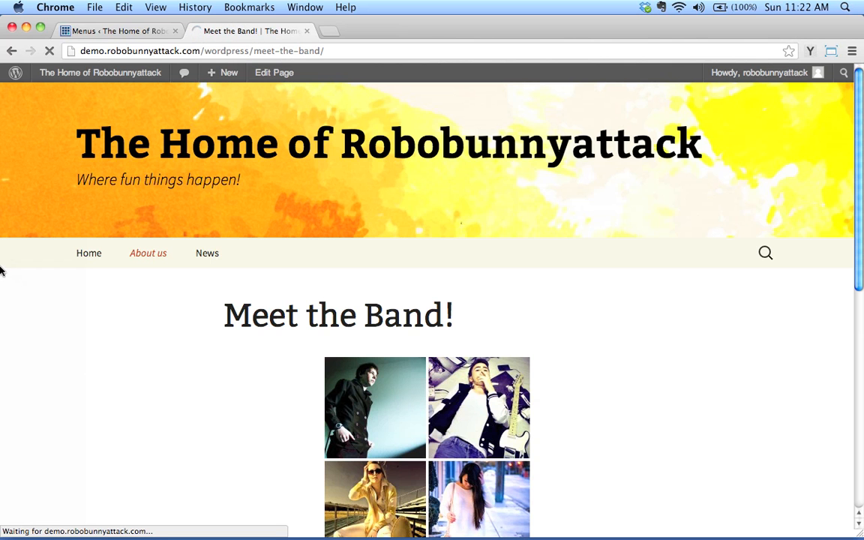
pyautogui.moveTo(139, 251)
pyautogui.moveTo(143, 290)
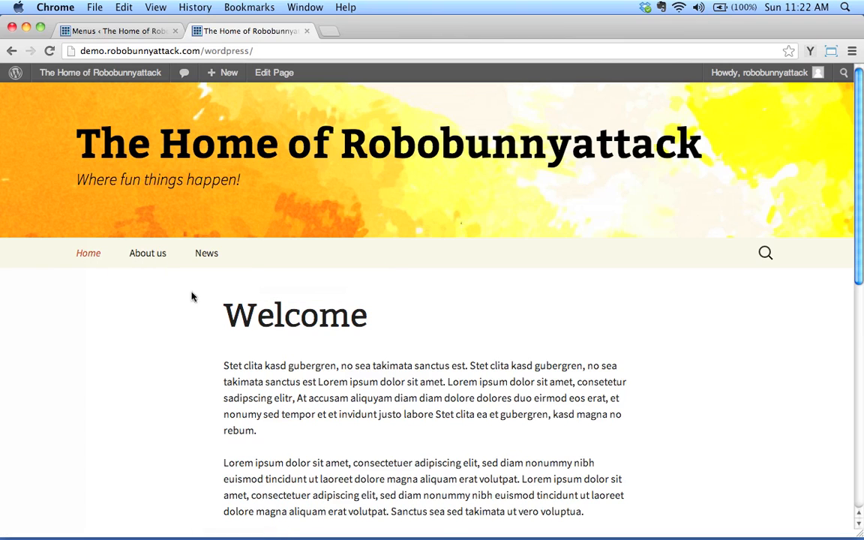
pyautogui.moveTo(169, 283)
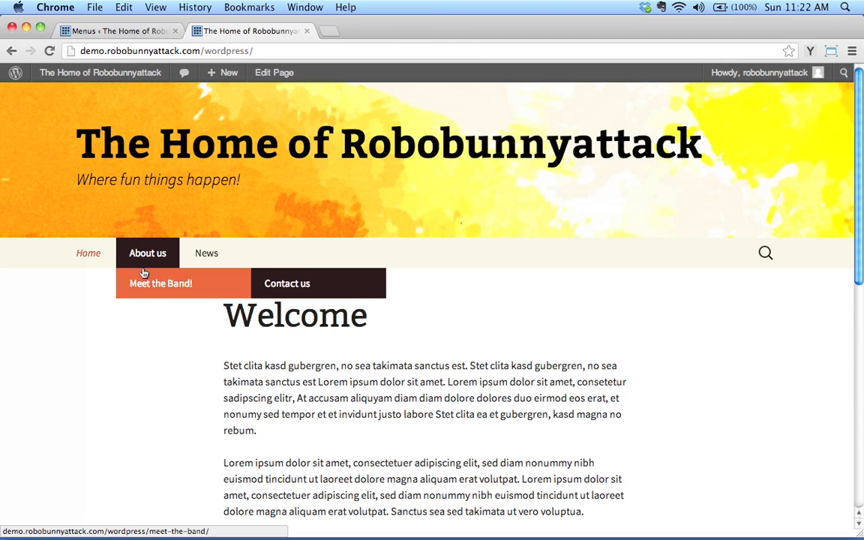
# Return to the menu editor, move Contact us below News as a top-level item, and save the menu
pyautogui.click(127, 32)
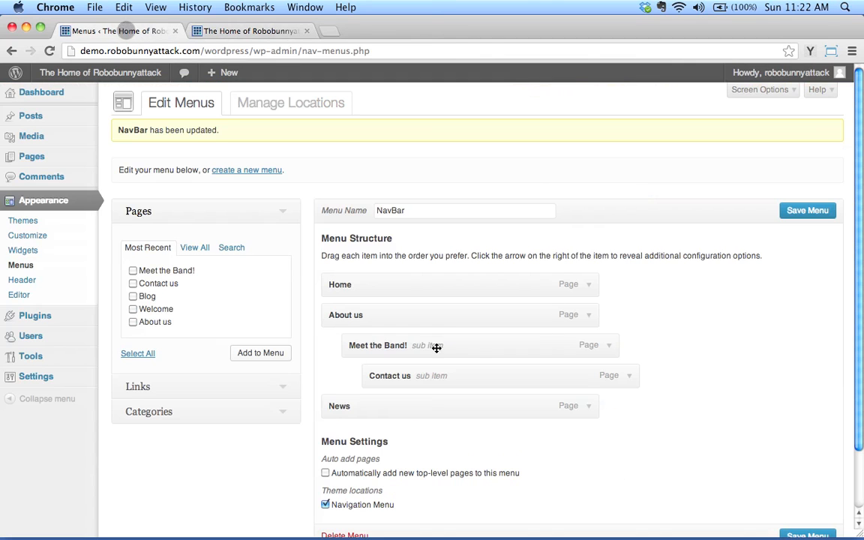
pyautogui.moveTo(392, 380); pyautogui.dragTo(357, 409)
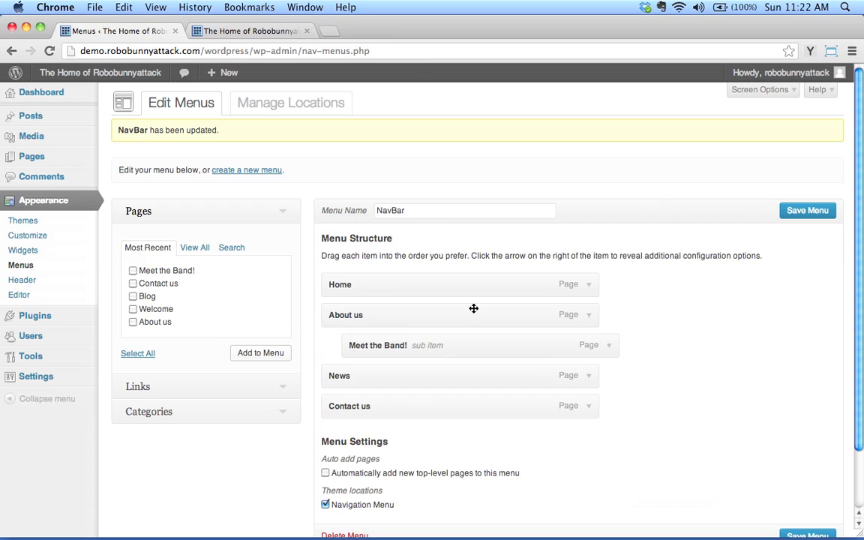
pyautogui.click(810, 217)
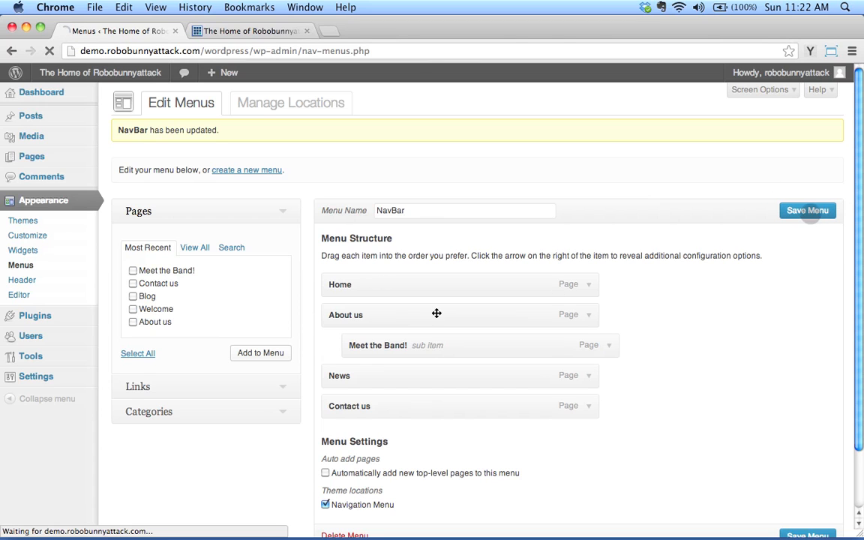
# Reload the live site's home page and check the navigation bar and the About us drop-down
pyautogui.click(267, 34)
pyautogui.click(161, 138)
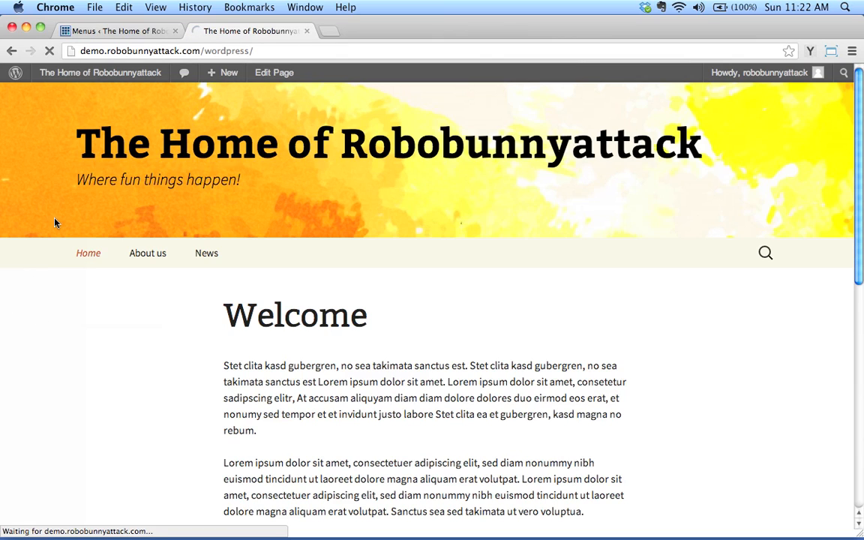
pyautogui.moveTo(164, 252)
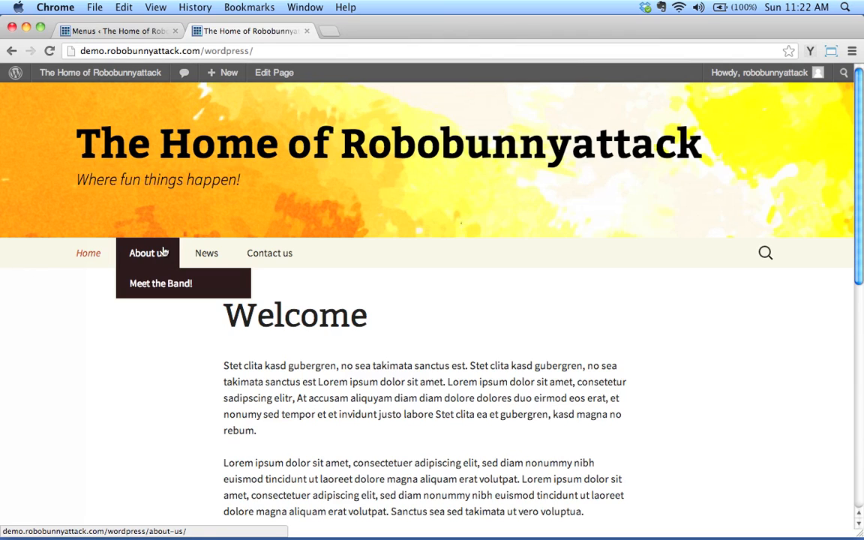
# Return to the menu editor and open the custom link form, ready for a URL entry
pyautogui.click(106, 32)
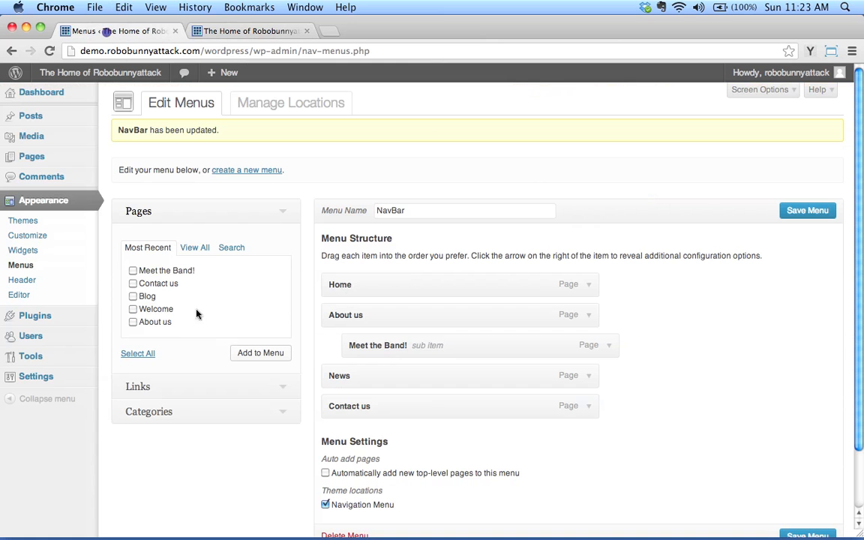
pyautogui.click(283, 390)
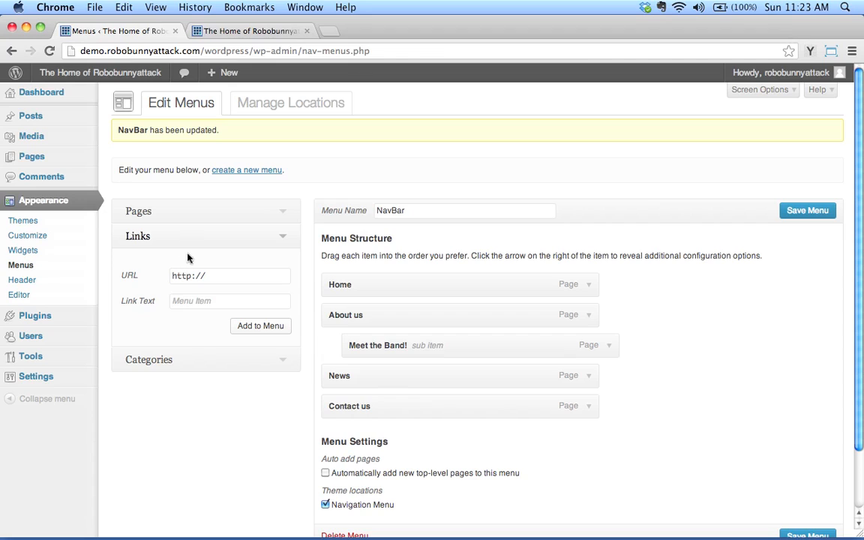
pyautogui.click(219, 276)
pyautogui.click(177, 301)
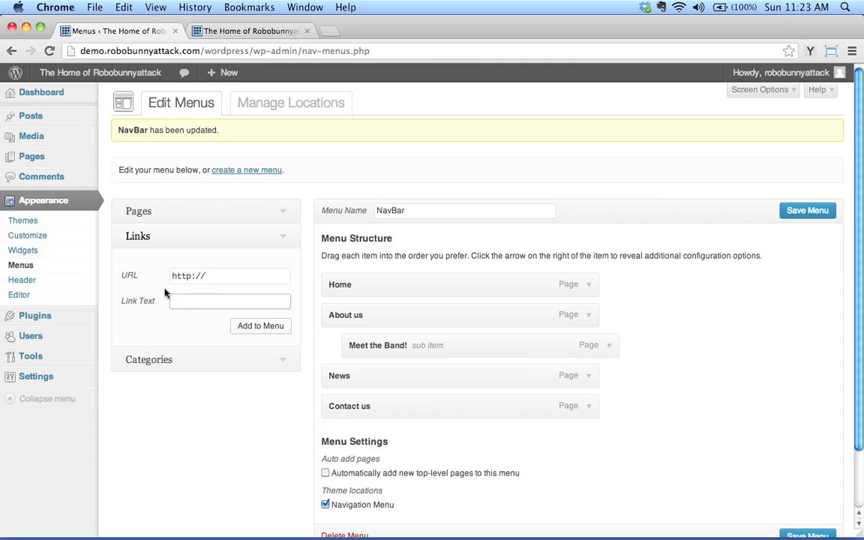
pyautogui.click(234, 277)
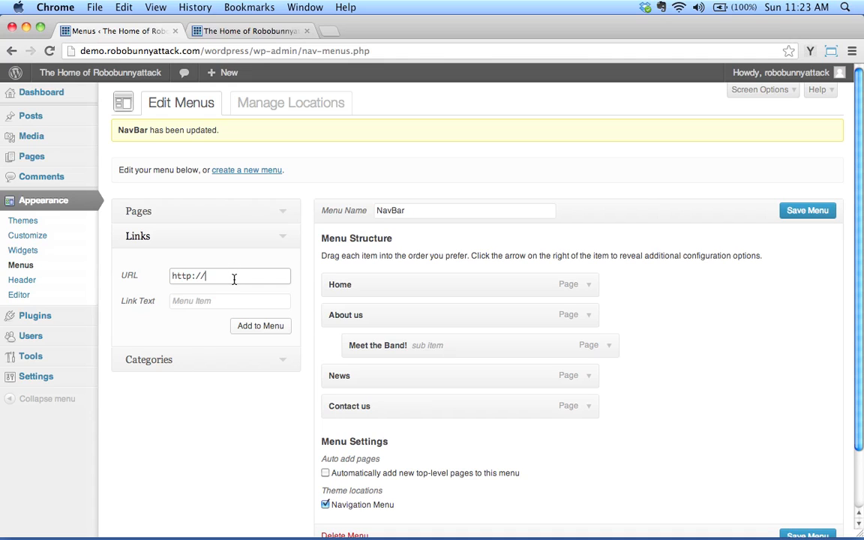
# Search the web for "paul federici bandcamp" in a new browser tab
pyautogui.click(328, 30)
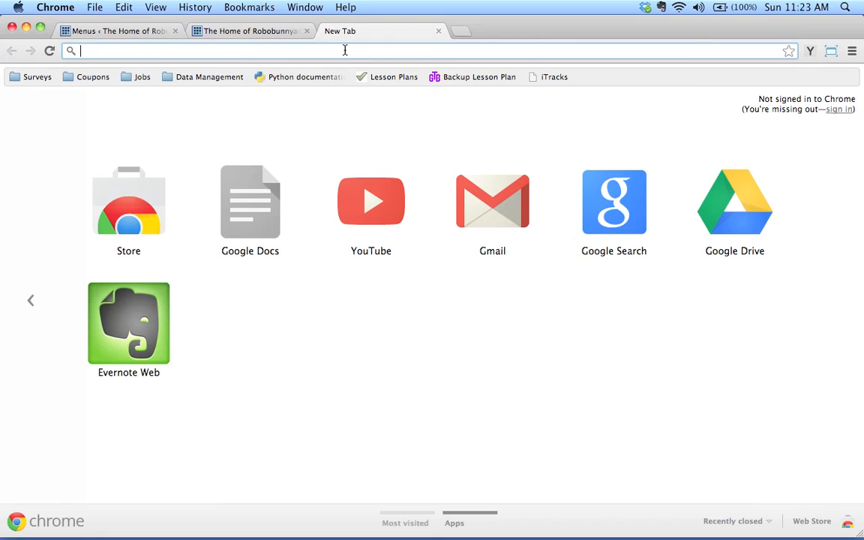
pyautogui.write('pla')
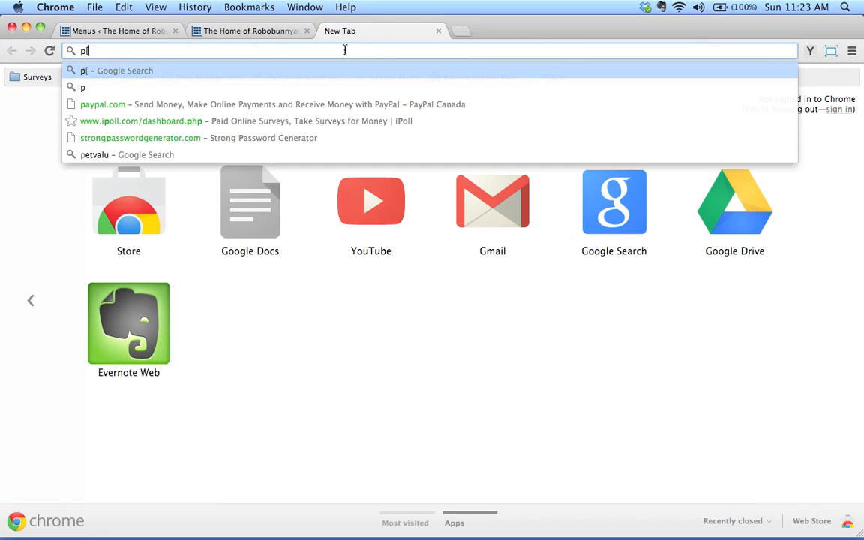
pyautogui.press('BackSpace')
pyautogui.press('BackSpace')
pyautogui.press('BackSpace')
pyautogui.write('ul')
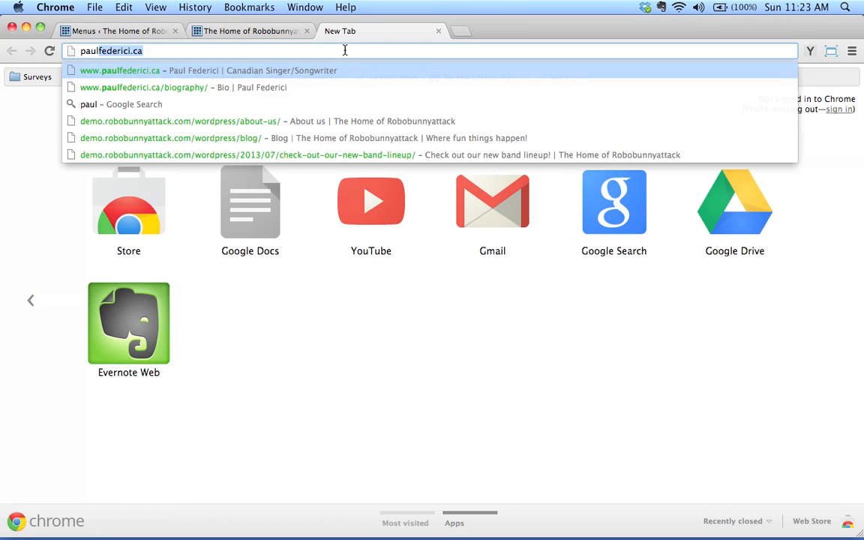
pyautogui.write(' federici ')
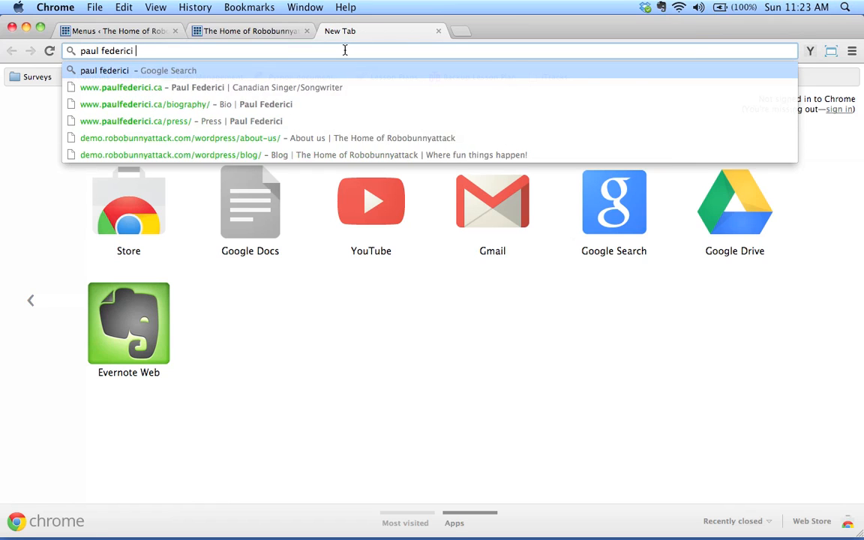
pyautogui.write('bandcamp')
pyautogui.press('Return')
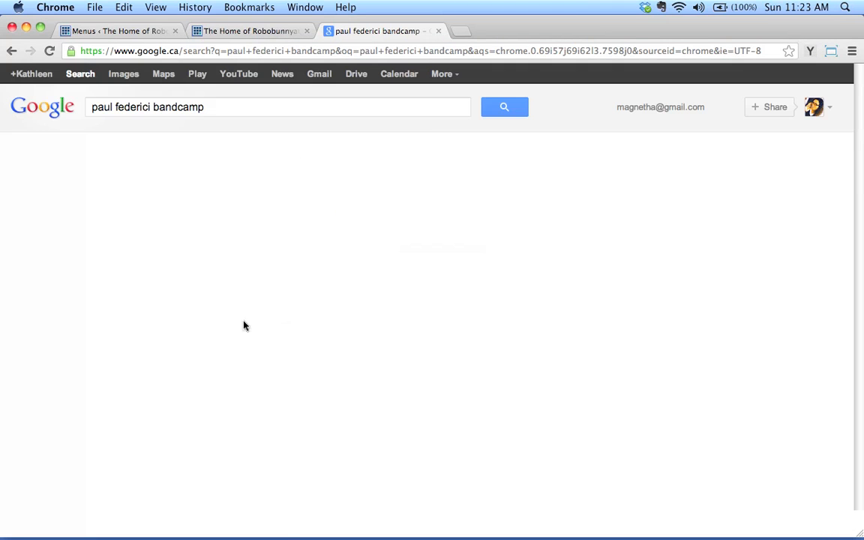
# Try using the copied link address of the Paul Federici Music Bandcamp search result as the custom link's URL
pyautogui.click(197, 261)
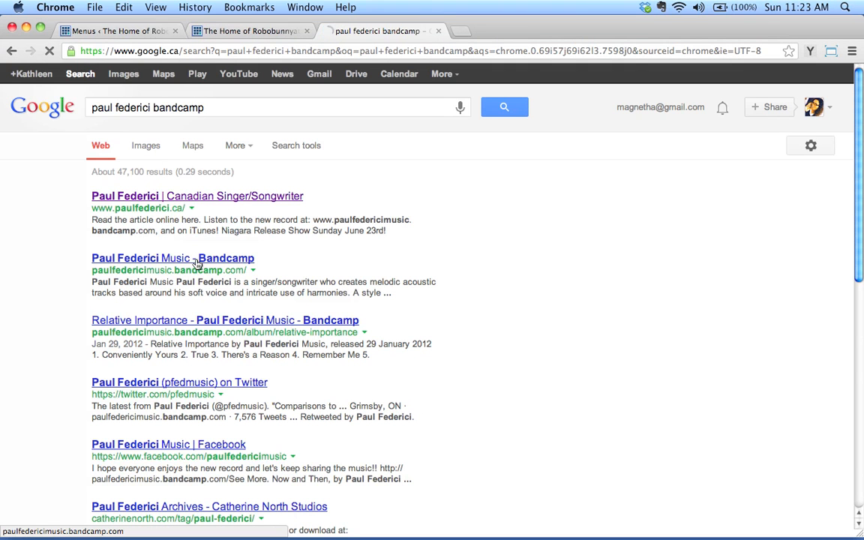
pyautogui.rightClick(196, 261)
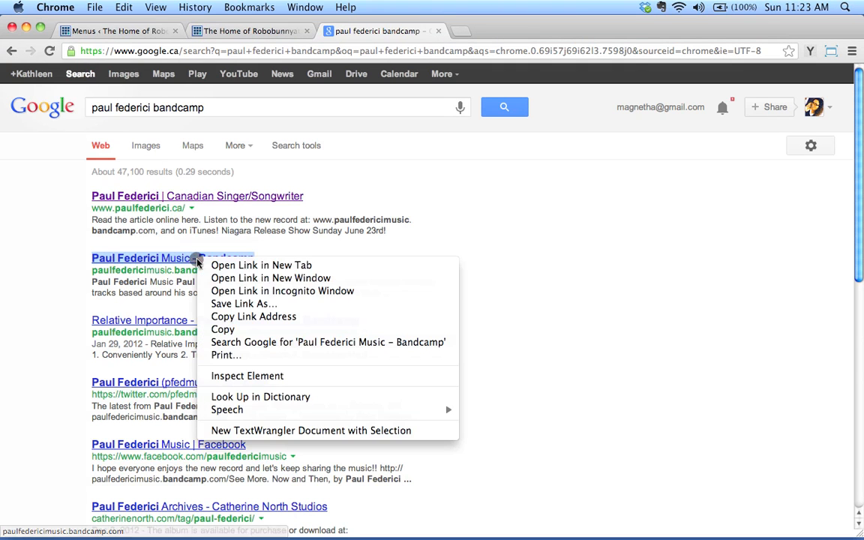
pyautogui.click(235, 318)
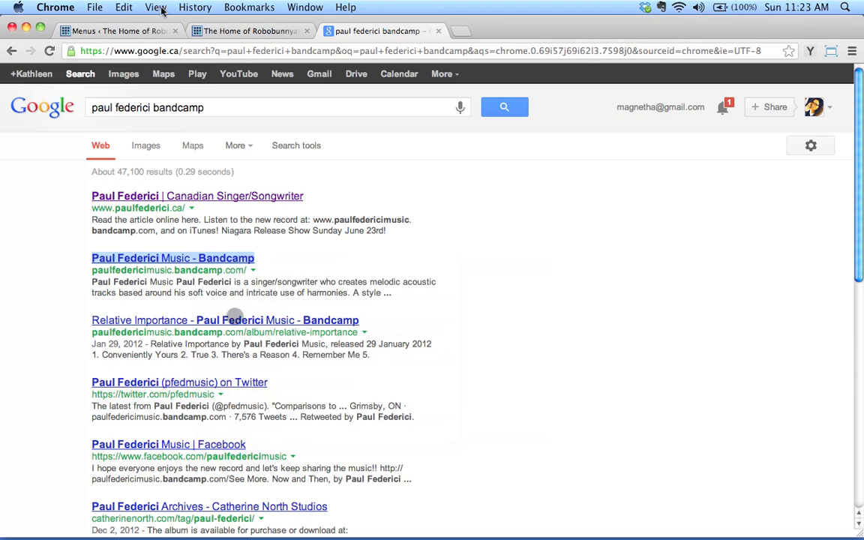
pyautogui.click(128, 31)
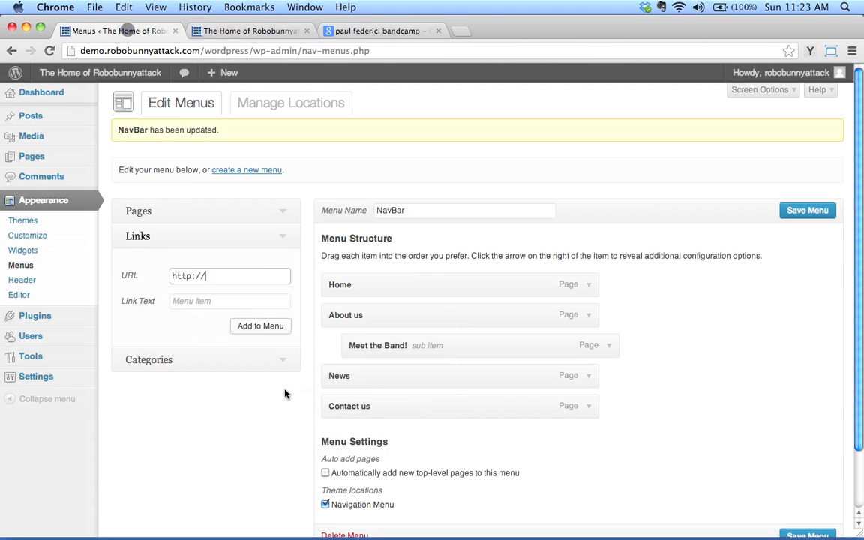
pyautogui.click(210, 274)
pyautogui.press('super+v')
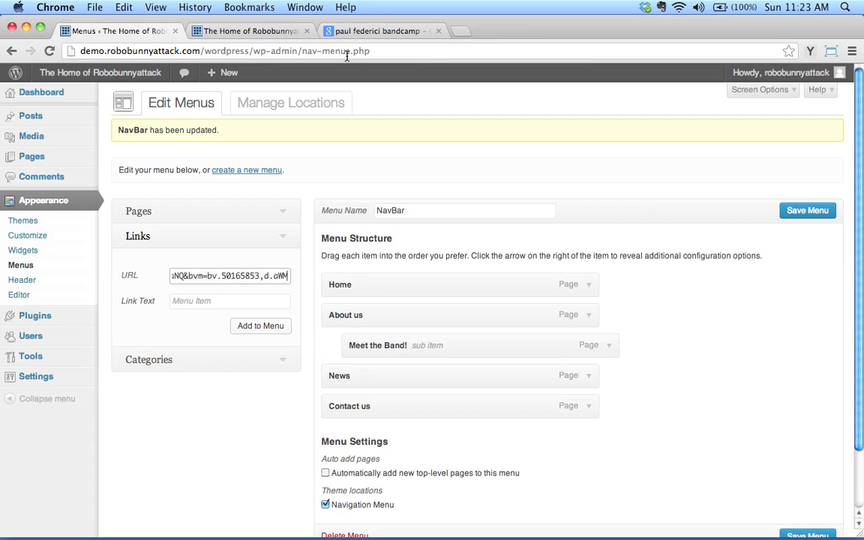
# Open the Paul Federici Music Bandcamp page, copy its address, and replace the custom link's URL with it
pyautogui.click(354, 33)
pyautogui.click(225, 257)
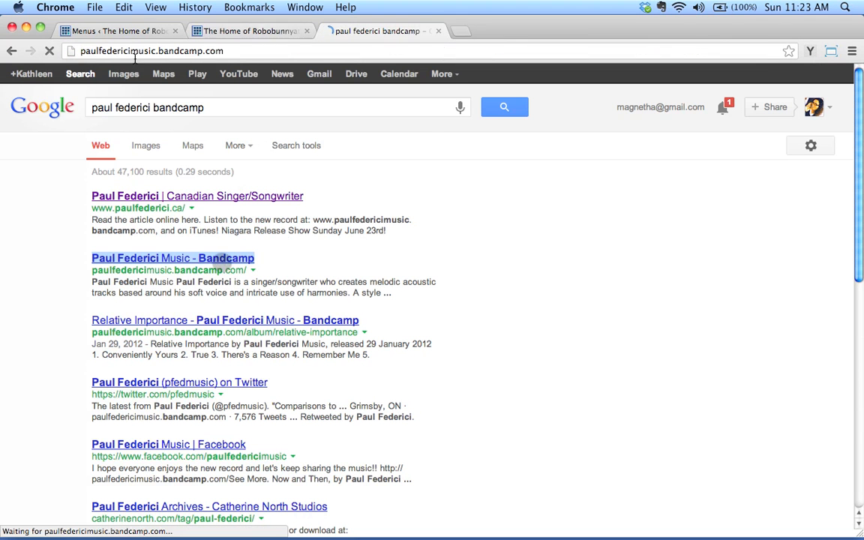
pyautogui.click(132, 49)
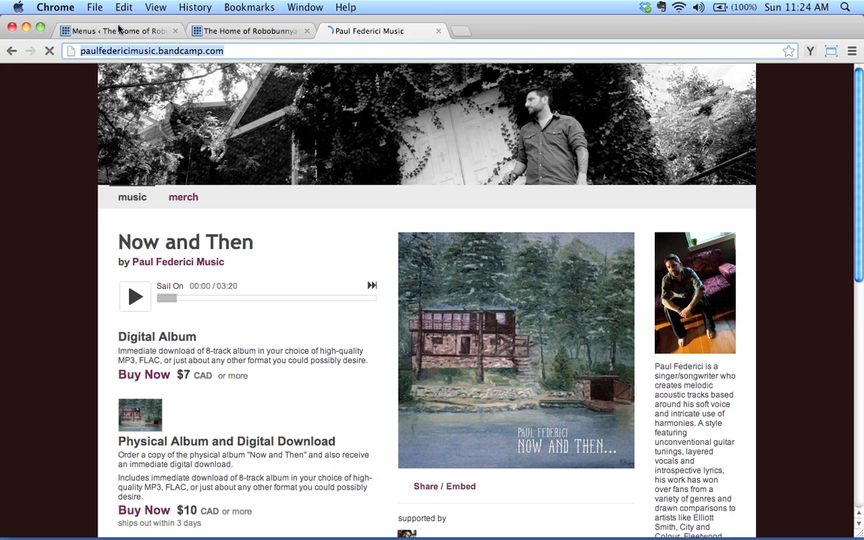
pyautogui.press('super+c')
pyautogui.click(120, 31)
pyautogui.tripleClick(188, 274)
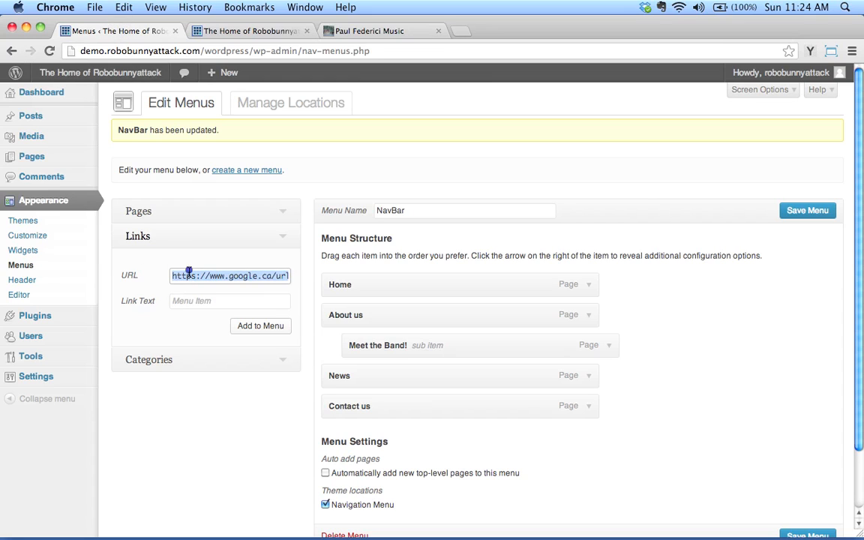
pyautogui.press('super+v')
# Set the link text to "Buy music", add the custom link to the NavBar menu, and save the menu
pyautogui.click(200, 303)
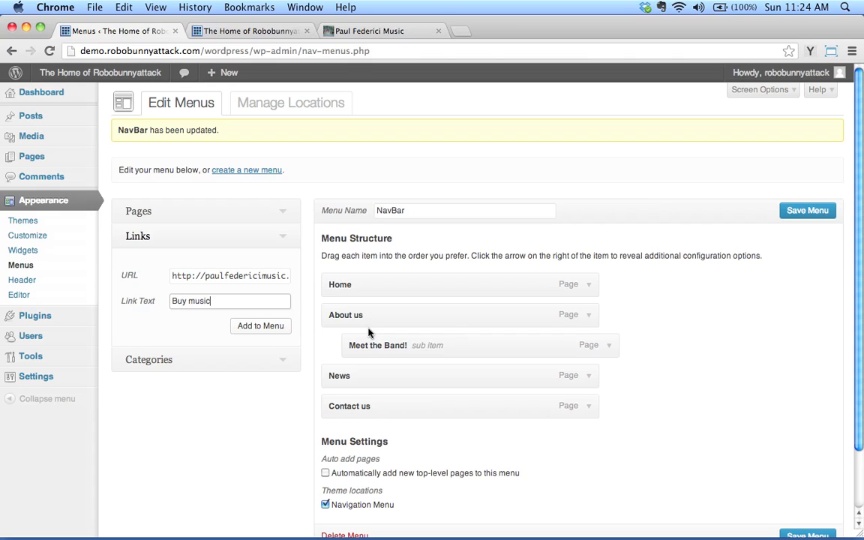
pyautogui.click(266, 326)
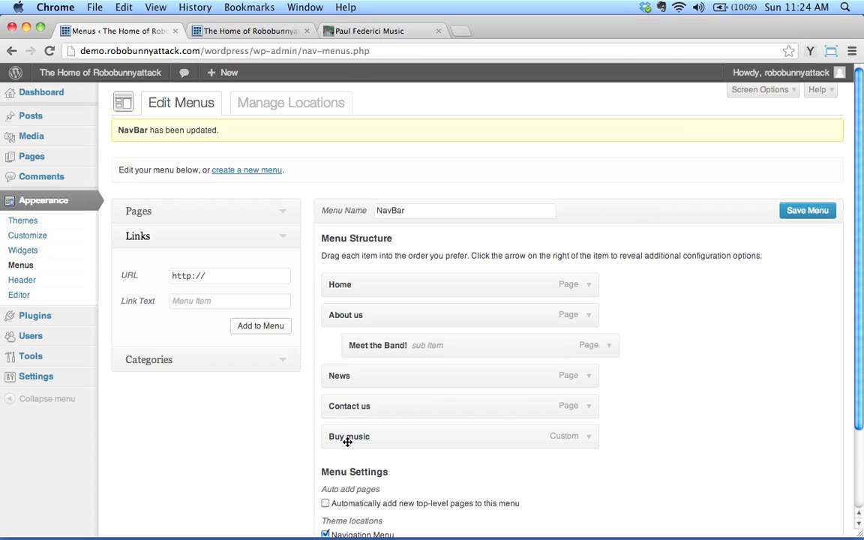
pyautogui.click(803, 210)
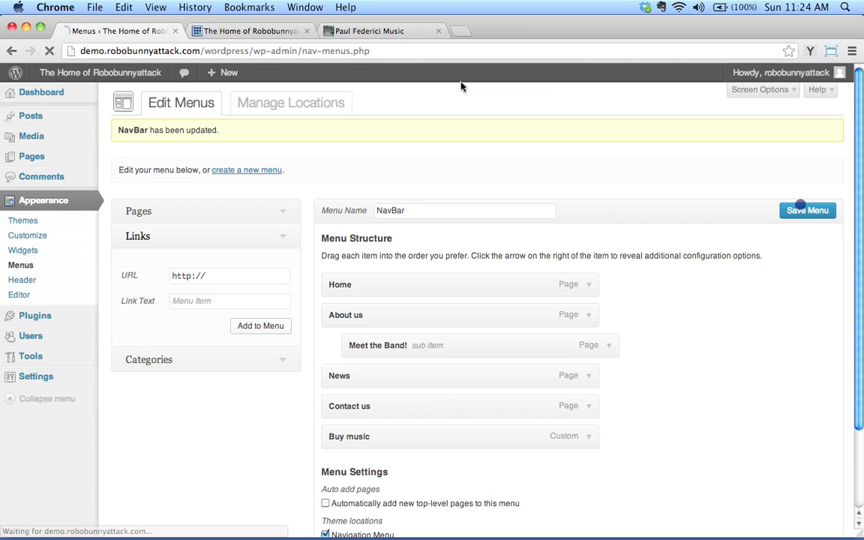
# Try the Buy music link on the live site, look through the Bandcamp page, and go back to the home page
pyautogui.click(243, 32)
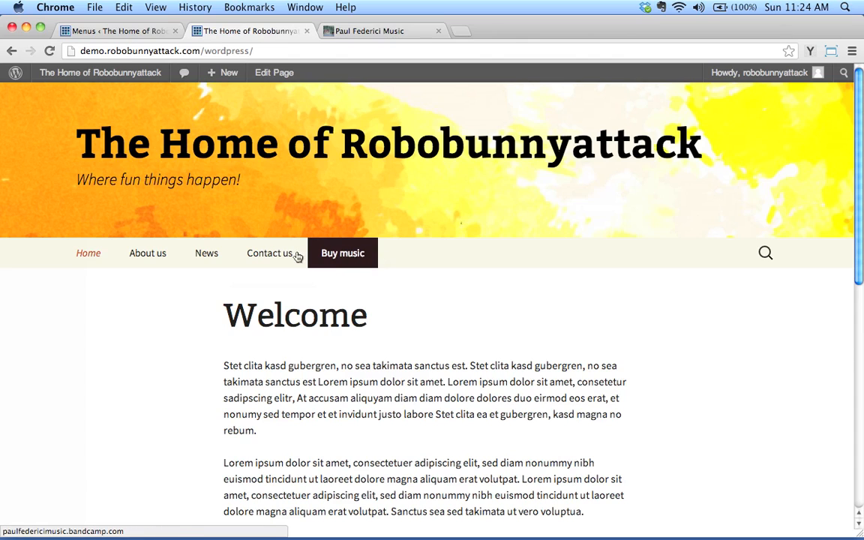
pyautogui.click(345, 255)
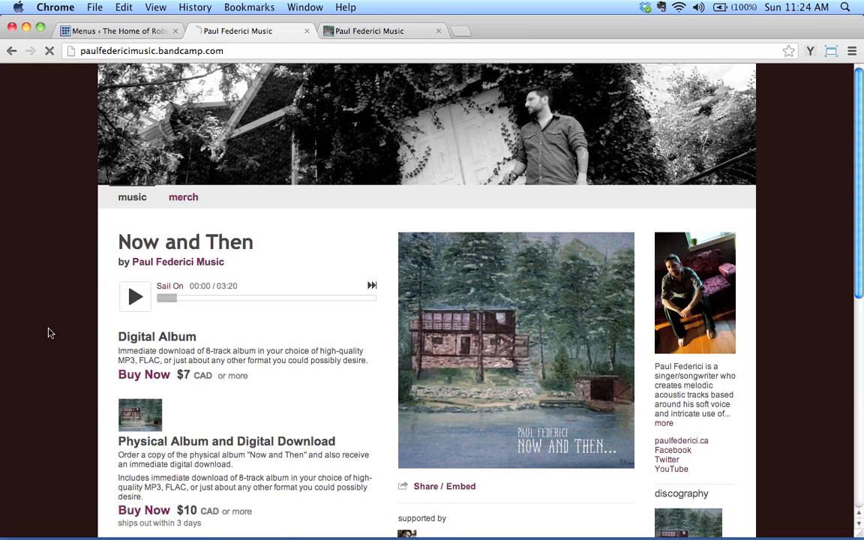
pyautogui.scroll(-5, 57, 236)
pyautogui.scroll(5, 60, 237)
pyautogui.click(11, 50)
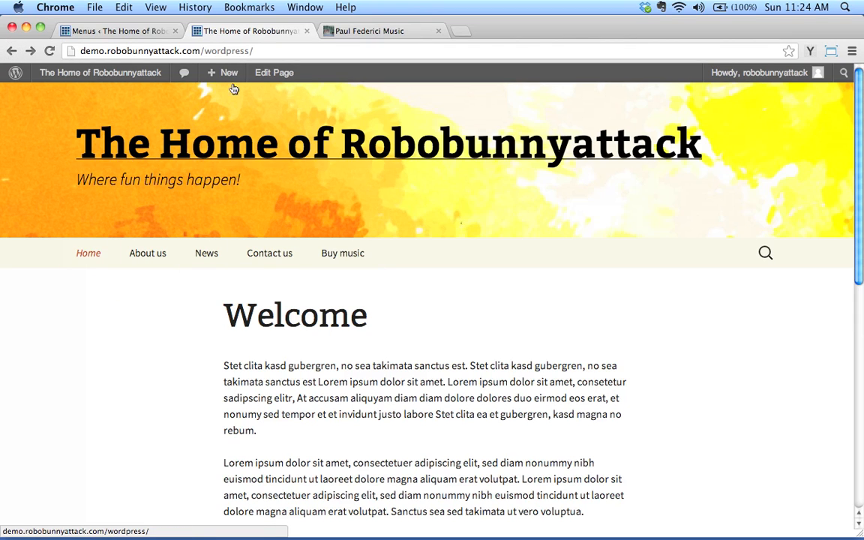
# Return to the menu editor and show the post categories available for the menu
pyautogui.click(135, 32)
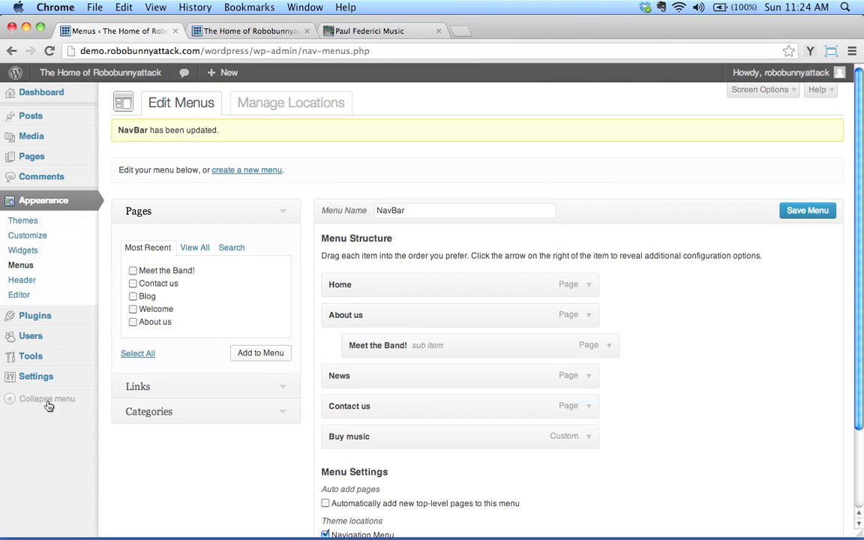
pyautogui.click(209, 417)
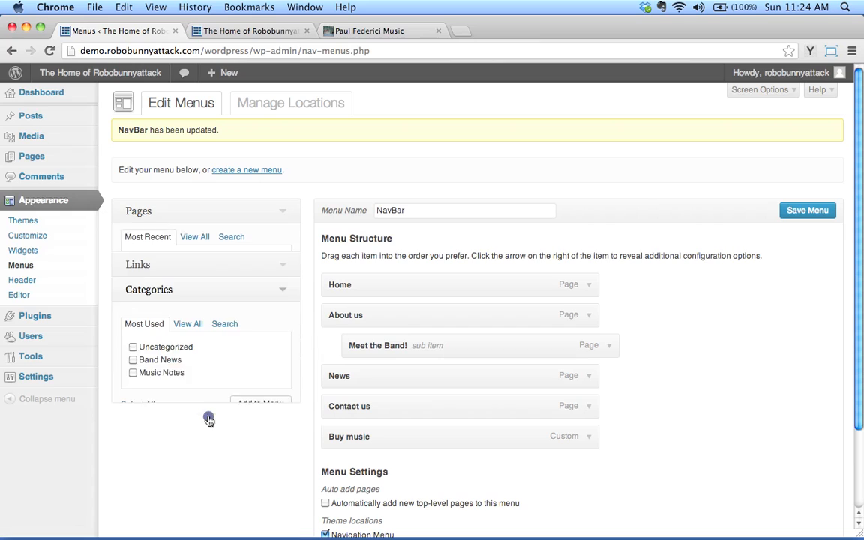